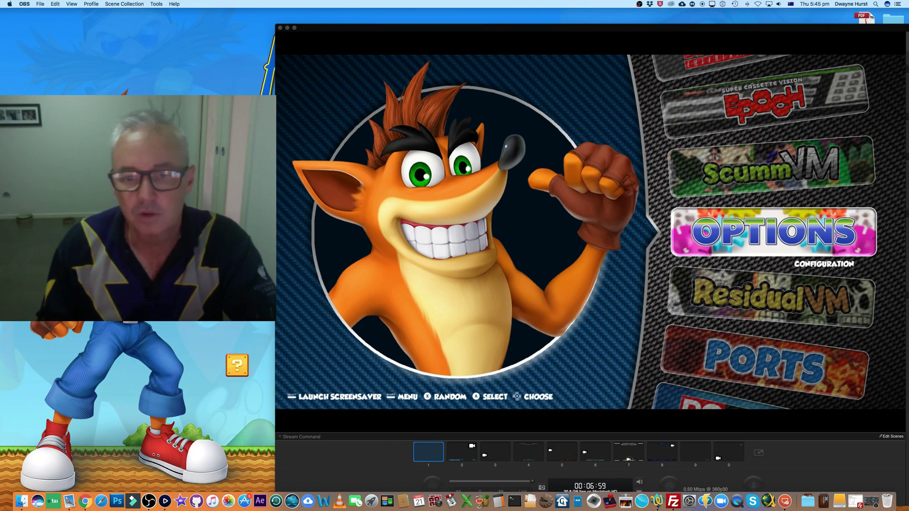
# Launch the Hursty's Themes installer from the Options system
pyautogui.press('Return')
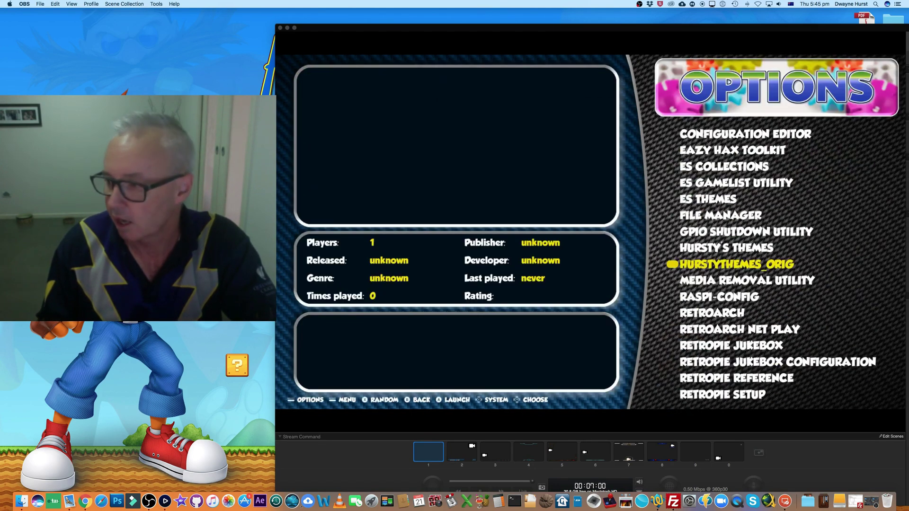
pyautogui.press('Down')
pyautogui.press('Up')
pyautogui.press('Up')
pyautogui.press('Up')
pyautogui.press('Up')
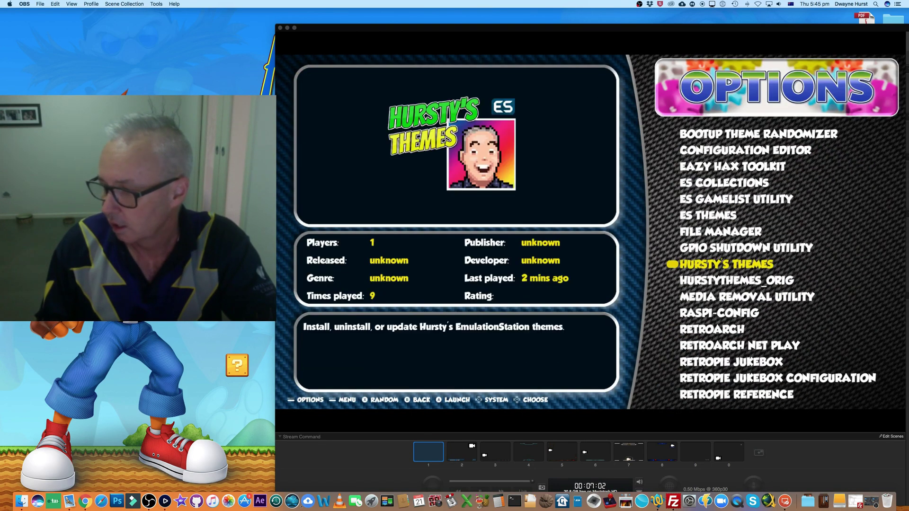
pyautogui.press('Down')
pyautogui.press('Down')
pyautogui.press('Down')
pyautogui.press('Up')
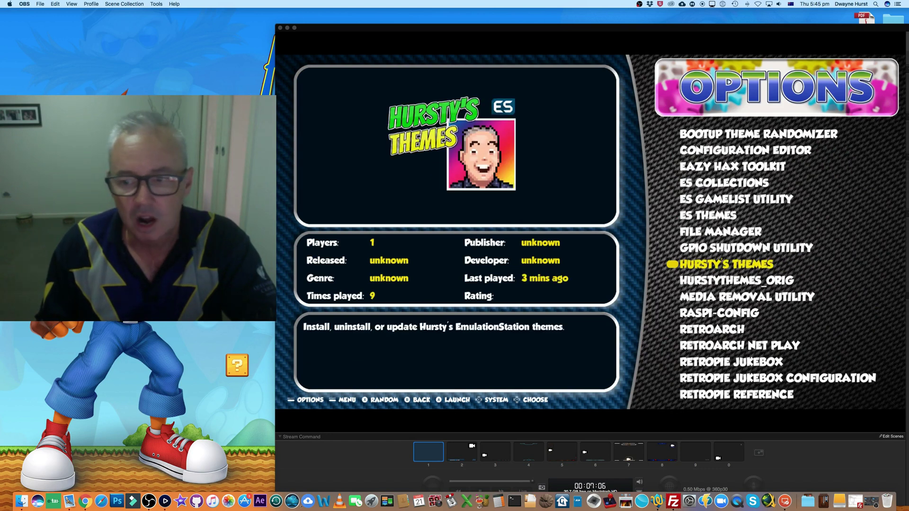
pyautogui.press('Return')
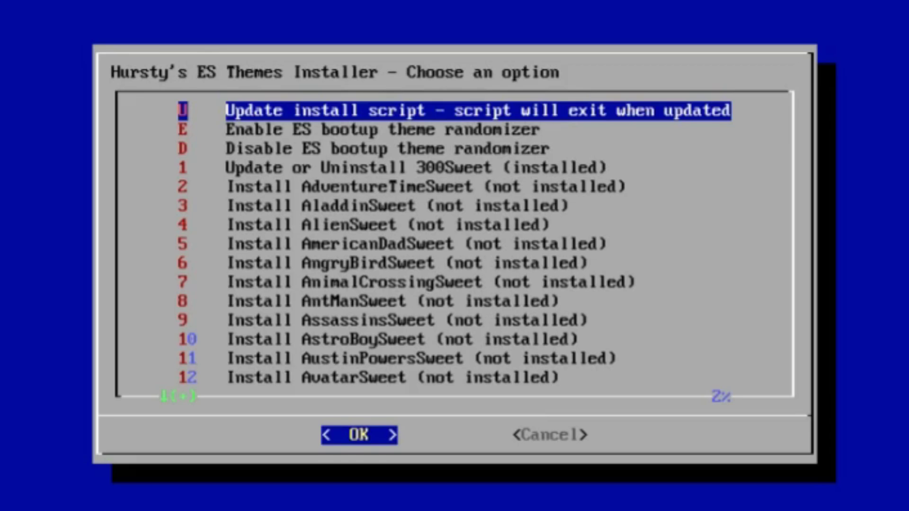
# Examine the installer's script update entry and the entries for enabling and disabling the ES bootup theme randomizer
pyautogui.press('Down')
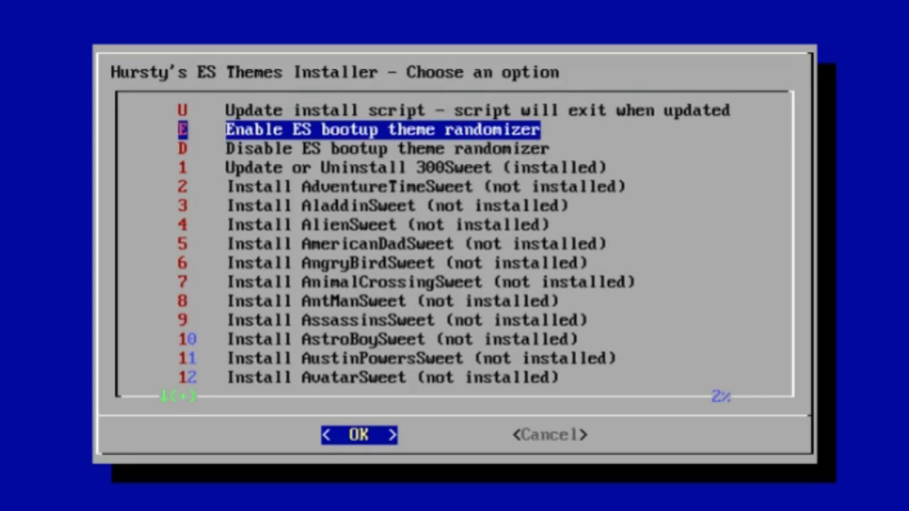
pyautogui.press('Up')
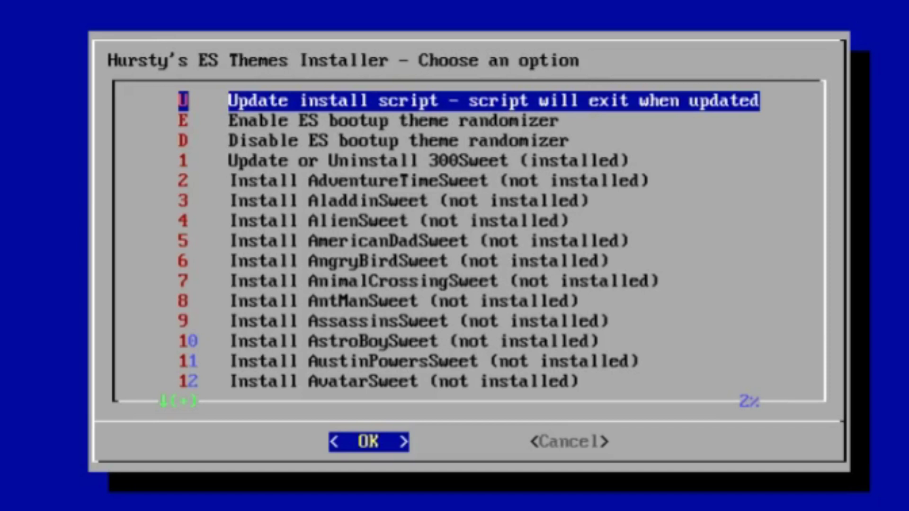
pyautogui.press('Down')
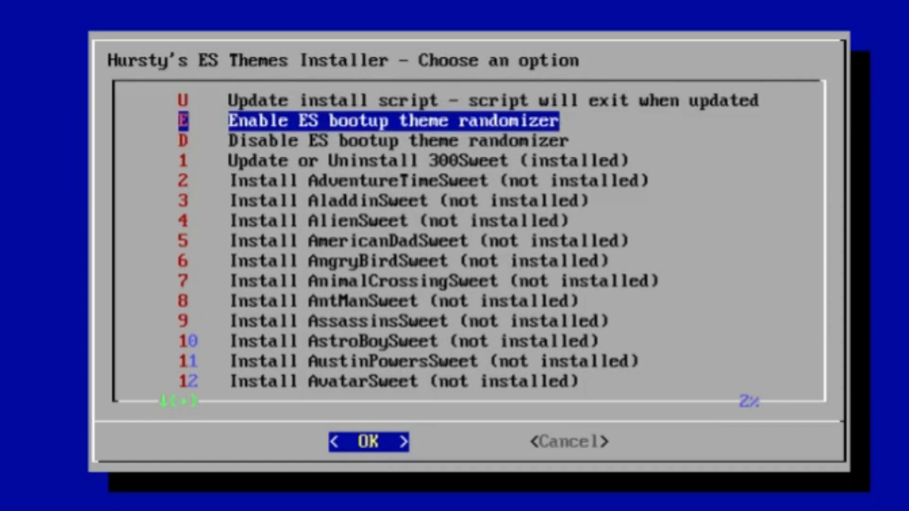
pyautogui.press('Down')
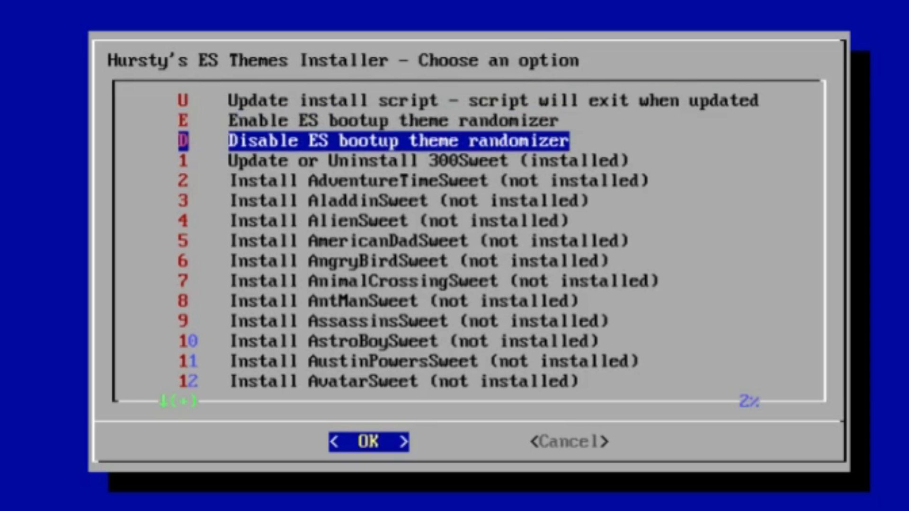
pyautogui.press('Up')
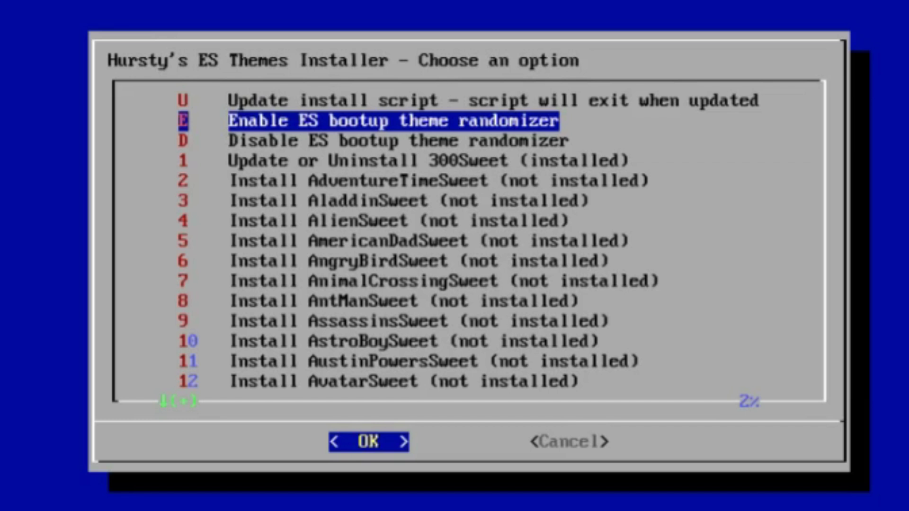
pyautogui.press('Down')
# Examine the list of Sweet-series themes offered for installation, from 300Sweet through to VirtuaTennisSweet
pyautogui.press('Down')
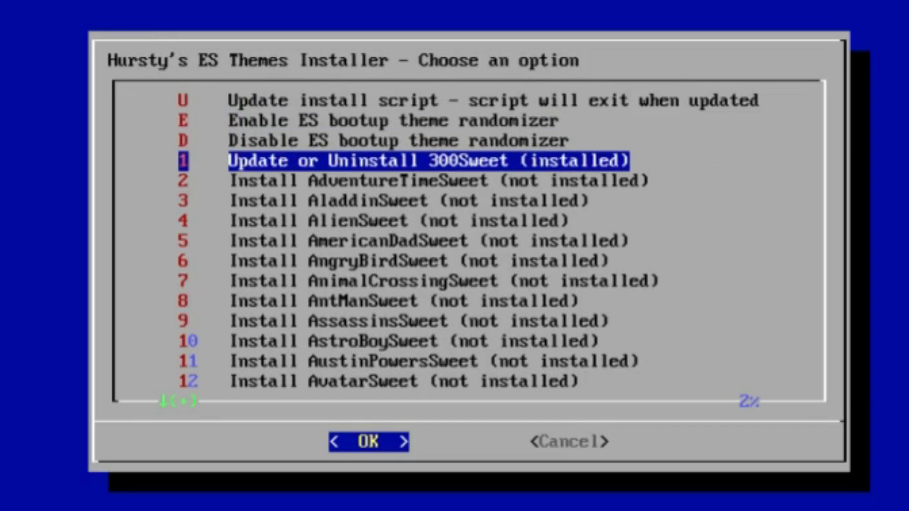
pyautogui.press('Down')
pyautogui.press('Down')
pyautogui.press('Down')
pyautogui.press('Down')
pyautogui.press('Down')
pyautogui.press('Down')
pyautogui.press('Down')
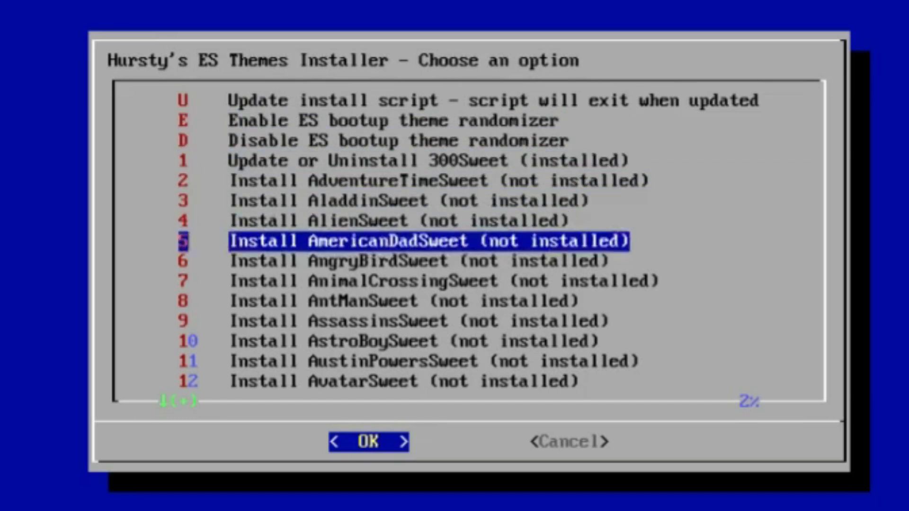
pyautogui.press('Down')
pyautogui.press('Down')
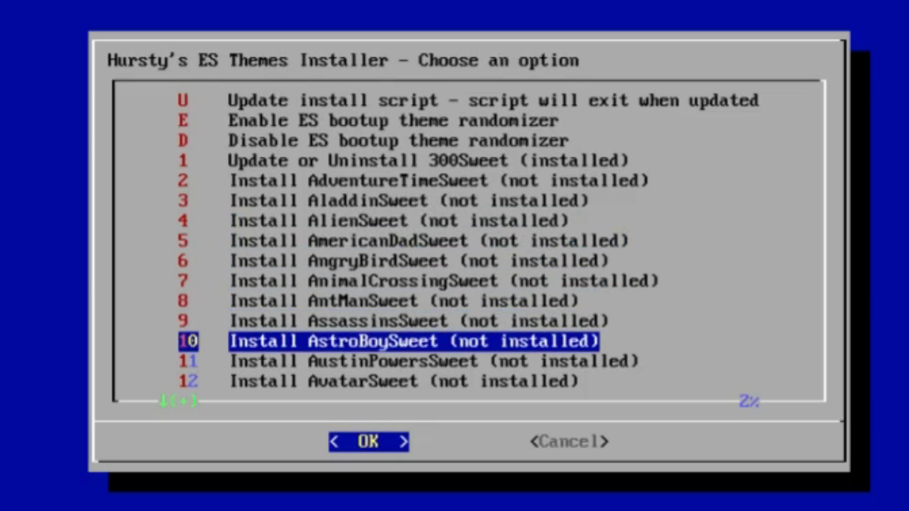
pyautogui.press('Down')
pyautogui.press('Down')
pyautogui.press('Down')
pyautogui.press('Down')
pyautogui.press('Down')
pyautogui.press('Down')
pyautogui.press('Down')
pyautogui.press('Down')
pyautogui.press('Down')
pyautogui.press('Down')
pyautogui.press('Down')
pyautogui.press('Down')
pyautogui.press('Down')
pyautogui.press('Down')
pyautogui.press('Down')
pyautogui.press('Down')
pyautogui.press('Down')
pyautogui.press('Down')
pyautogui.press('Down')
pyautogui.press('Down')
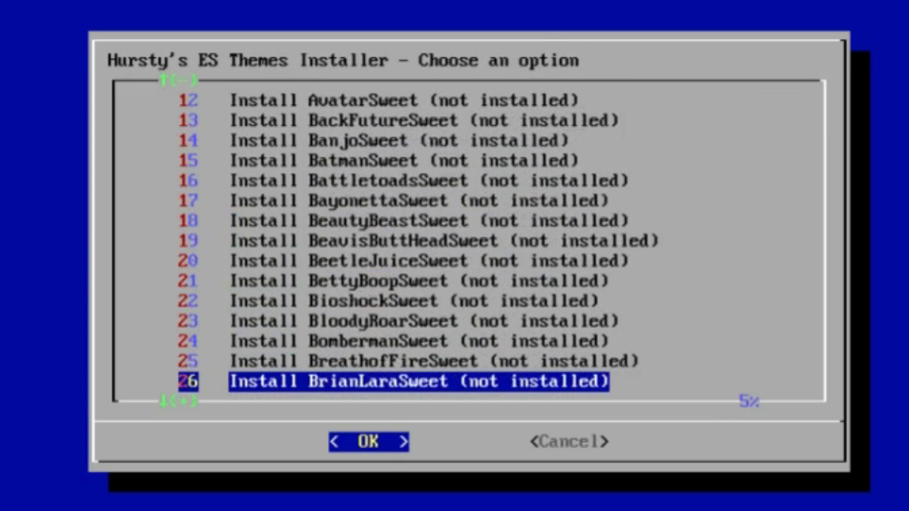
pyautogui.press('Down')
pyautogui.press('Down')
pyautogui.press('Down')
pyautogui.press('Down')
pyautogui.press('Down')
pyautogui.press('Down')
pyautogui.press('Down')
pyautogui.press('Down')
pyautogui.press('Down')
pyautogui.press('Down')
pyautogui.press('Down')
pyautogui.press('Down')
pyautogui.press('Down')
pyautogui.press('Down')
pyautogui.press('Down')
pyautogui.press('Down')
pyautogui.press('Down')
pyautogui.press('Down')
pyautogui.press('Down')
pyautogui.press('Down')
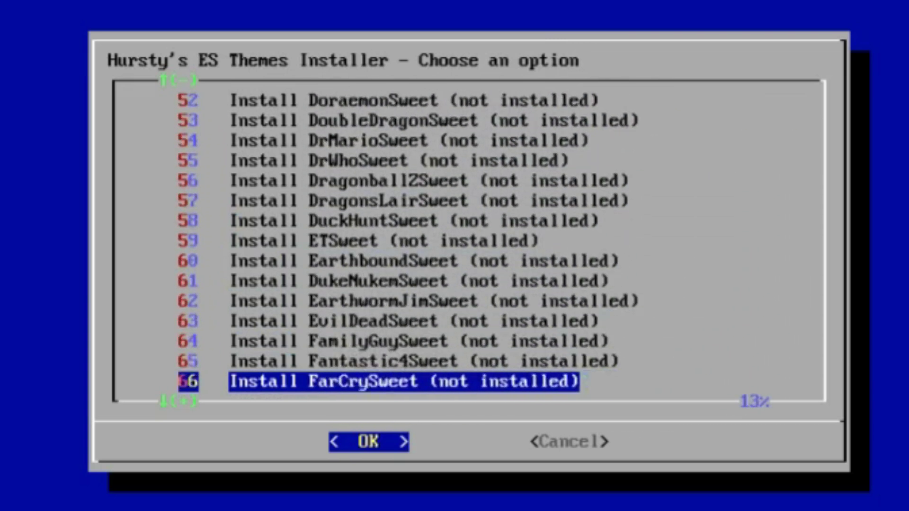
pyautogui.press('Down')
pyautogui.press('Down')
pyautogui.press('Down')
pyautogui.press('Down')
pyautogui.press('Down')
pyautogui.press('Down')
pyautogui.press('Down')
pyautogui.press('Down')
pyautogui.press('Down')
pyautogui.press('Down')
pyautogui.press('Down')
pyautogui.press('Down')
pyautogui.press('Down')
pyautogui.press('Down')
pyautogui.press('Down')
pyautogui.press('Down')
pyautogui.press('Down')
pyautogui.press('Down')
pyautogui.press('Down')
pyautogui.press('Down')
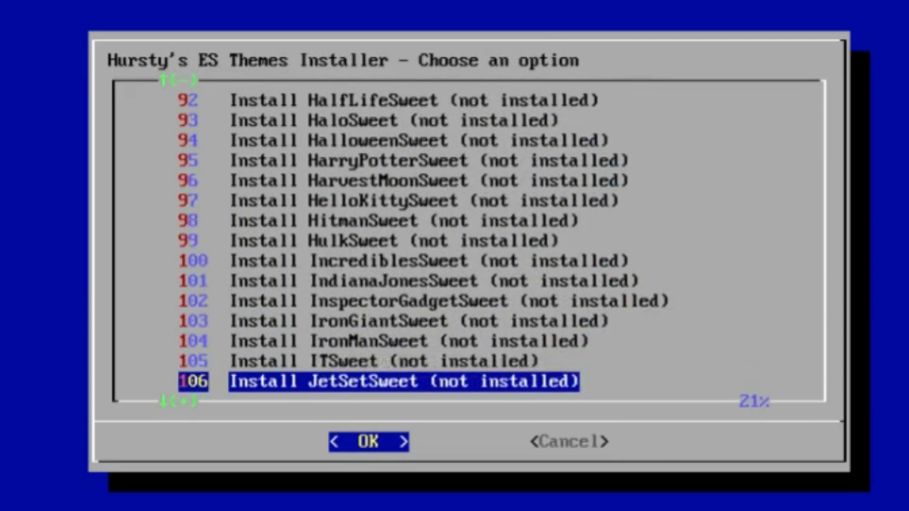
pyautogui.press('Down')
pyautogui.press('Down')
pyautogui.press('Down')
pyautogui.press('Down')
pyautogui.press('Down')
pyautogui.press('Down')
pyautogui.press('Down')
pyautogui.press('Down')
pyautogui.press('Down')
pyautogui.press('Down')
pyautogui.press('Down')
pyautogui.press('Down')
pyautogui.press('Down')
pyautogui.press('Down')
pyautogui.press('Down')
pyautogui.press('Down')
pyautogui.press('Down')
pyautogui.press('Down')
pyautogui.press('Down')
pyautogui.press('Down')
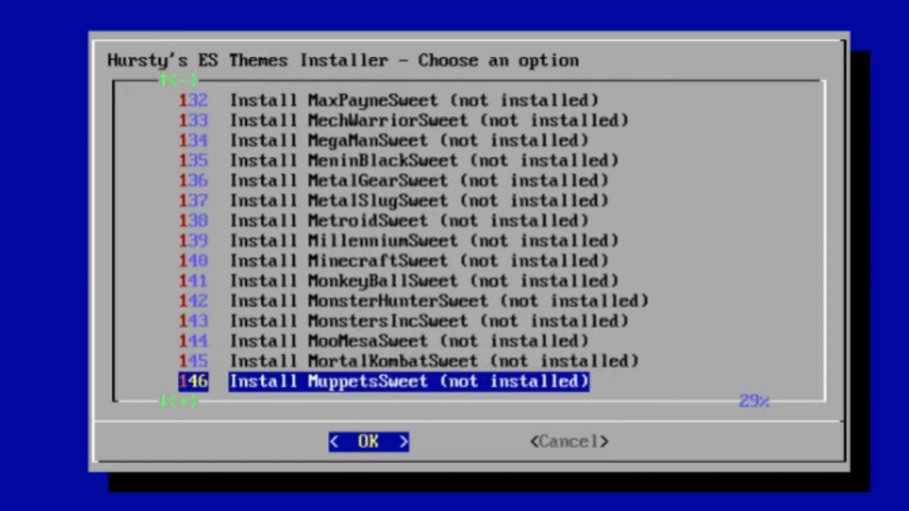
pyautogui.press('Down')
pyautogui.press('Down')
pyautogui.press('Down')
pyautogui.press('Down')
pyautogui.press('Down')
pyautogui.press('Down')
pyautogui.press('Down')
pyautogui.press('Down')
pyautogui.press('Down')
pyautogui.press('Down')
pyautogui.press('Down')
pyautogui.press('Down')
pyautogui.press('Down')
pyautogui.press('Down')
pyautogui.press('Down')
pyautogui.press('Down')
pyautogui.press('Down')
pyautogui.press('Down')
pyautogui.press('Down')
pyautogui.press('Down')
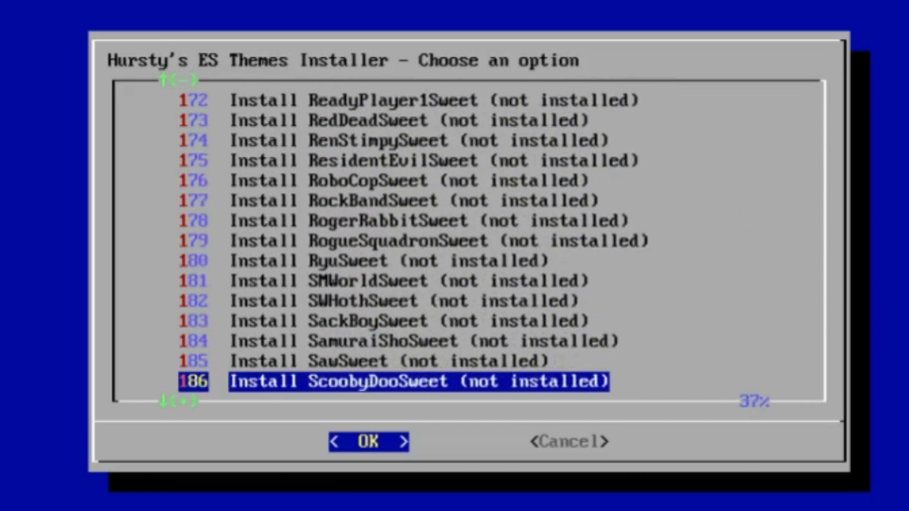
pyautogui.press('Down')
pyautogui.press('Down')
pyautogui.press('Down')
pyautogui.press('Down')
pyautogui.press('Down')
pyautogui.press('Down')
pyautogui.press('Down')
pyautogui.press('Down')
pyautogui.press('Down')
pyautogui.press('Down')
pyautogui.press('Down')
pyautogui.press('Down')
pyautogui.press('Down')
pyautogui.press('Down')
pyautogui.press('Down')
pyautogui.press('Down')
pyautogui.press('Down')
pyautogui.press('Down')
pyautogui.press('Down')
pyautogui.press('Down')
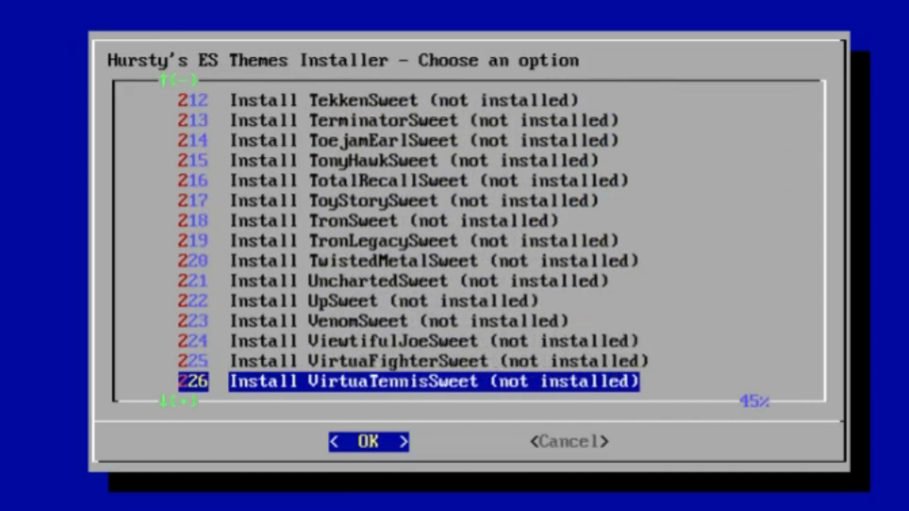
# Examine the theme entries further down through crisp_light, and return to the bitfit entry
pyautogui.press('Down')
pyautogui.press('Down')
pyautogui.press('Down')
pyautogui.press('Down')
pyautogui.press('Down')
pyautogui.press('Down')
pyautogui.press('Down')
pyautogui.press('Down')
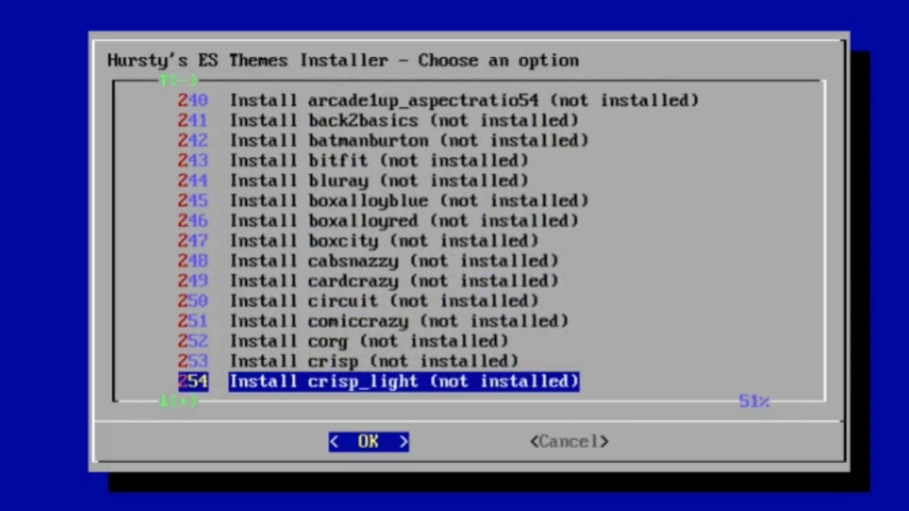
pyautogui.press('Up')
pyautogui.press('Up')
pyautogui.press('Up')
pyautogui.press('Up')
pyautogui.press('Up')
pyautogui.press('Up')
pyautogui.press('Up')
pyautogui.press('Up')
pyautogui.press('Up')
pyautogui.press('Up')
pyautogui.press('Up')
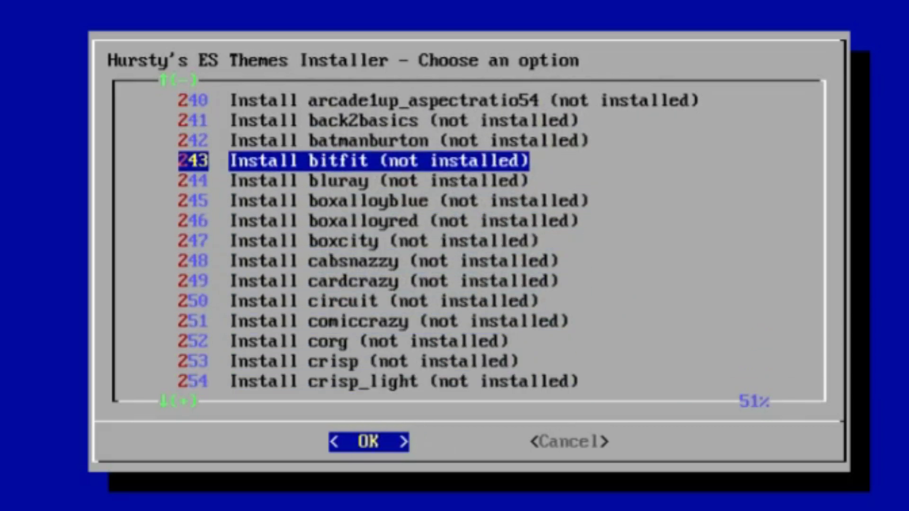
# Examine the last Sweet-series entries from WonderWomanSweet to ZombiesAteSweet and the first non-Sweet themes, stopping at back2basics
pyautogui.press('Up')
pyautogui.press('Up')
pyautogui.press('Up')
pyautogui.press('Up')
pyautogui.press('Up')
pyautogui.press('Up')
pyautogui.press('Up')
pyautogui.press('Up')
pyautogui.press('Up')
pyautogui.press('Up')
pyautogui.press('Up')
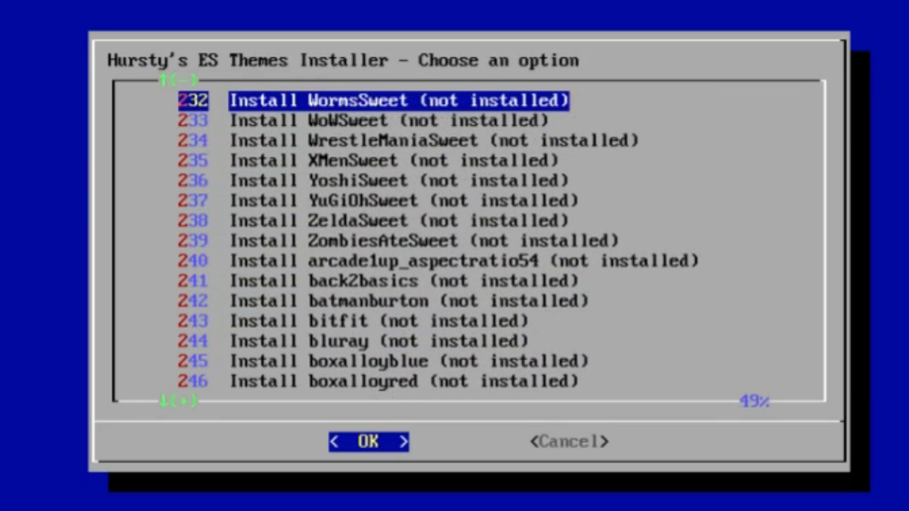
pyautogui.press('Up')
pyautogui.press('Down')
pyautogui.press('Down')
pyautogui.press('Down')
pyautogui.press('Down')
pyautogui.press('Down')
pyautogui.press('Down')
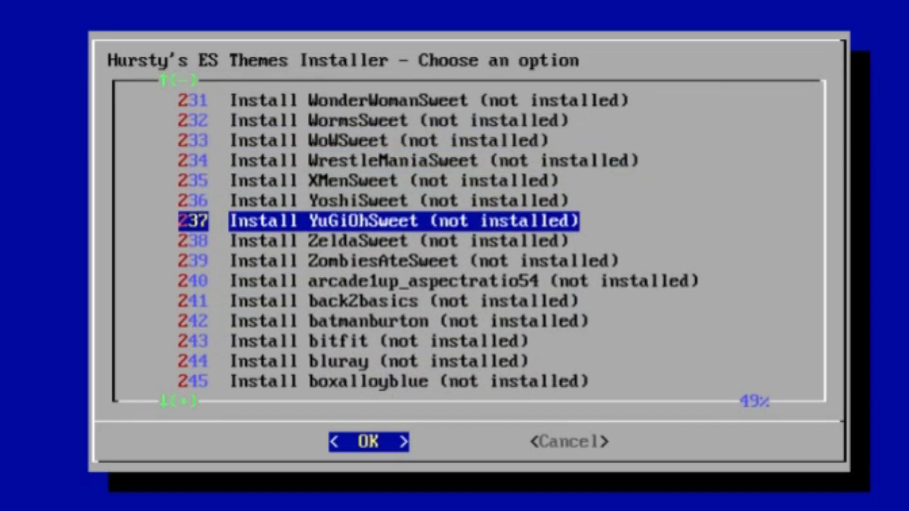
pyautogui.press('Down')
pyautogui.press('Down')
pyautogui.press('Down')
pyautogui.press('Down')
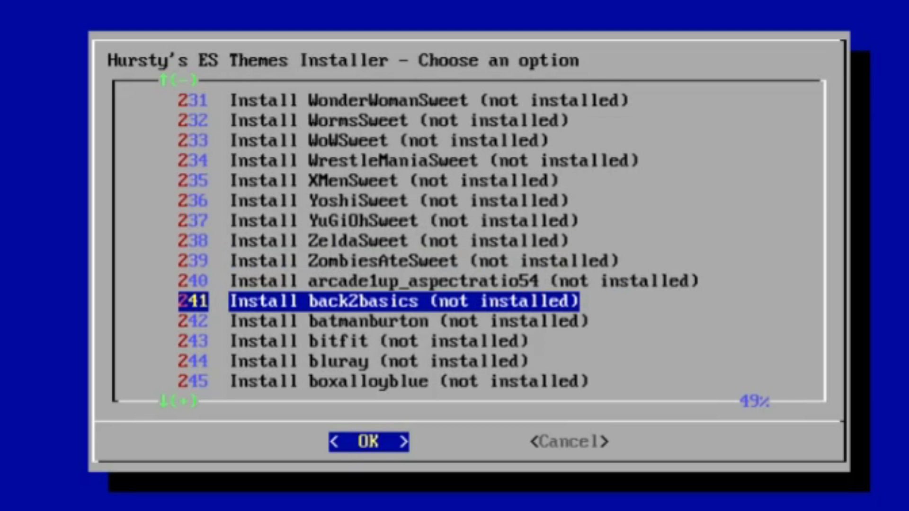
# Examine the non-Sweet theme entries from arcade1up_aspectratio54 down to the stirling and supersweet entries
pyautogui.press('Up')
pyautogui.press('Down')
pyautogui.press('Down')
pyautogui.press('Down')
pyautogui.press('Down')
pyautogui.press('Down')
pyautogui.press('Down')
pyautogui.press('Down')
pyautogui.press('Down')
pyautogui.press('Down')
pyautogui.press('Down')
pyautogui.press('Down')
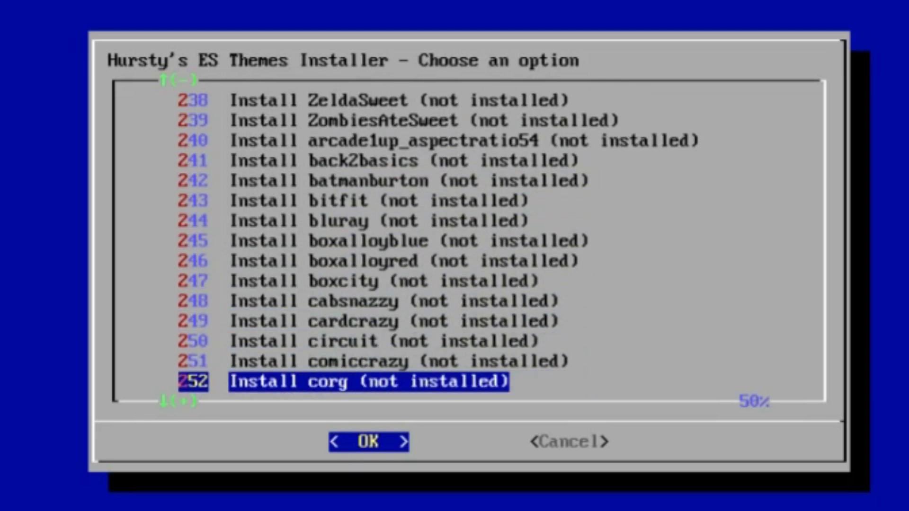
pyautogui.press('Down')
pyautogui.press('Down')
pyautogui.press('Down')
pyautogui.press('Down')
pyautogui.press('Down')
pyautogui.press('Down')
pyautogui.press('Down')
pyautogui.press('Down')
pyautogui.press('Down')
pyautogui.press('Down')
pyautogui.press('Down')
pyautogui.press('Down')
pyautogui.press('Down')
pyautogui.press('Down')
pyautogui.press('Down')
pyautogui.press('Down')
pyautogui.press('Down')
pyautogui.press('Down')
pyautogui.press('Down')
pyautogui.press('Down')
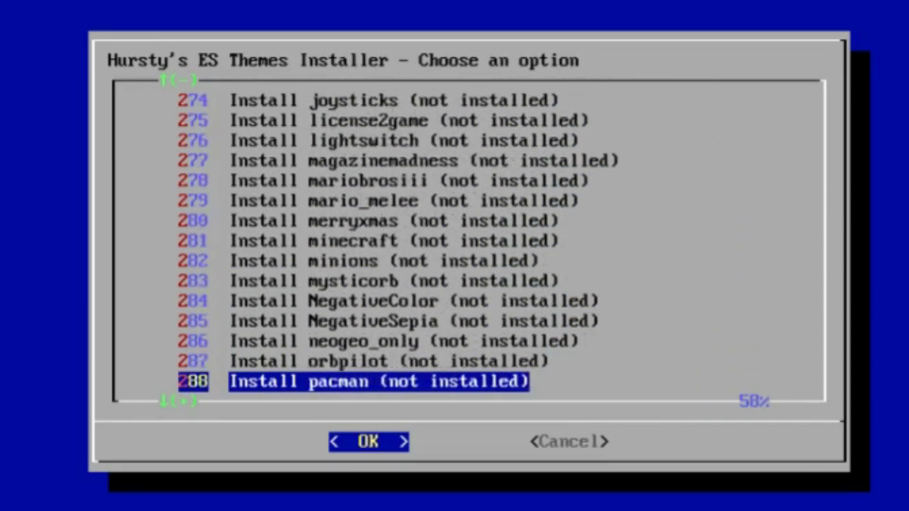
pyautogui.press('Down')
pyautogui.press('Down')
pyautogui.press('Down')
pyautogui.press('Down')
pyautogui.press('Down')
pyautogui.press('Down')
pyautogui.press('Down')
pyautogui.press('Down')
pyautogui.press('Down')
pyautogui.press('Down')
pyautogui.press('Up')
pyautogui.press('Up')
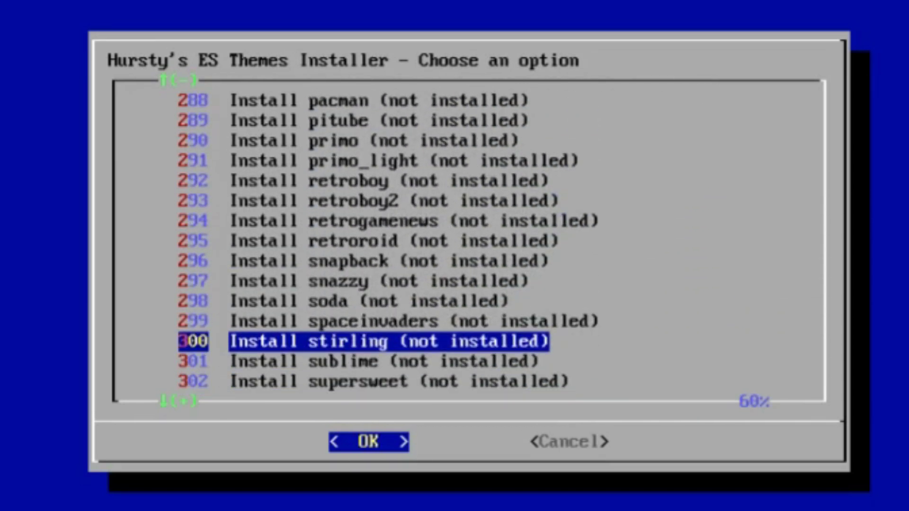
# Examine the remaining themes from sublime through whitewood and the start of the Cool series, stopping at BowserCool
pyautogui.press('Down')
pyautogui.press('Down')
pyautogui.press('Down')
pyautogui.press('Down')
pyautogui.press('Down')
pyautogui.press('Down')
pyautogui.press('Down')
pyautogui.press('Down')
pyautogui.press('Down')
pyautogui.press('Down')
pyautogui.press('Down')
pyautogui.press('Down')
pyautogui.press('Down')
pyautogui.press('Down')
pyautogui.press('Down')
pyautogui.press('Down')
pyautogui.press('Down')
pyautogui.press('Down')
pyautogui.press('Down')
pyautogui.press('Down')
pyautogui.press('Down')
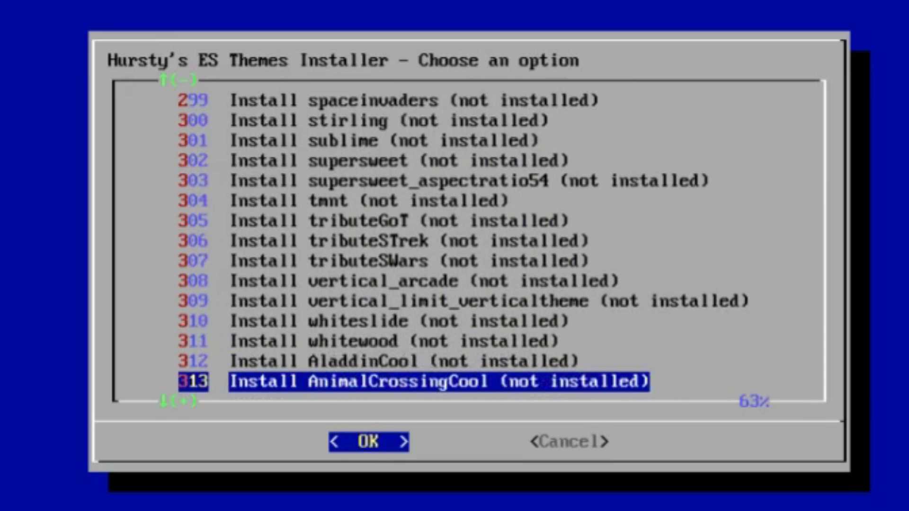
pyautogui.press('Down')
pyautogui.press('Down')
pyautogui.press('Up')
pyautogui.press('Up')
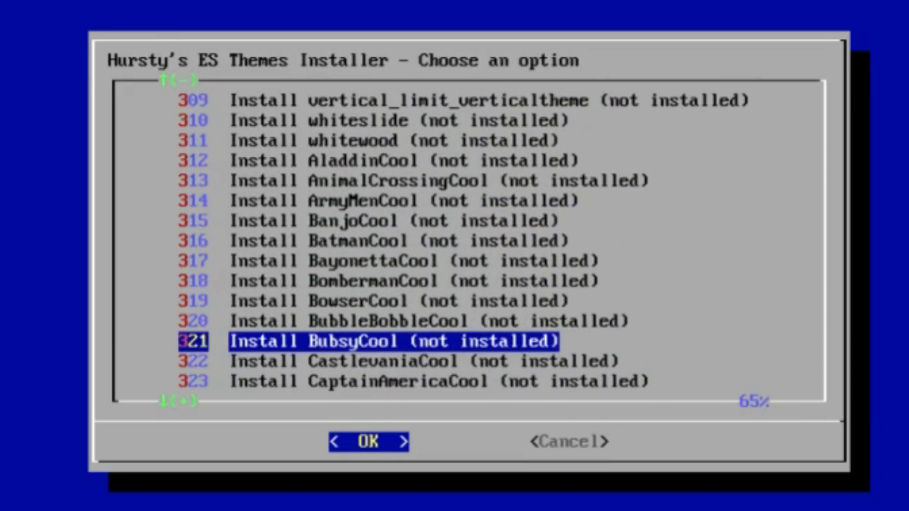
pyautogui.press('Up')
pyautogui.press('Up')
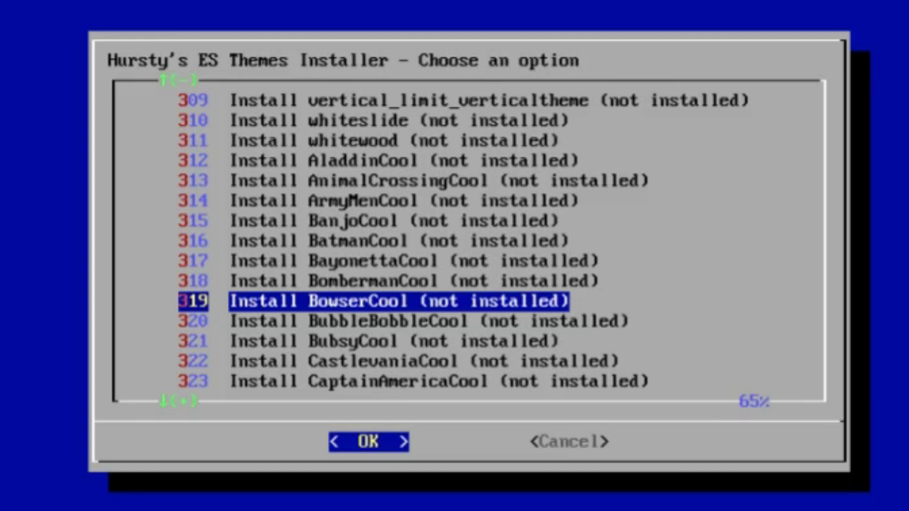
# Examine the Cool-series theme entries from BowserCool down to YuGiOhCool
pyautogui.press('Down')
pyautogui.press('Down')
pyautogui.press('Down')
pyautogui.press('Down')
pyautogui.press('Down')
pyautogui.press('Down')
pyautogui.press('Down')
pyautogui.press('Down')
pyautogui.press('Down')
pyautogui.press('Down')
pyautogui.press('Down')
pyautogui.press('Down')
pyautogui.press('Down')
pyautogui.press('Down')
pyautogui.press('Down')
pyautogui.press('Down')
pyautogui.press('Down')
pyautogui.press('Down')
pyautogui.press('Down')
pyautogui.press('Down')
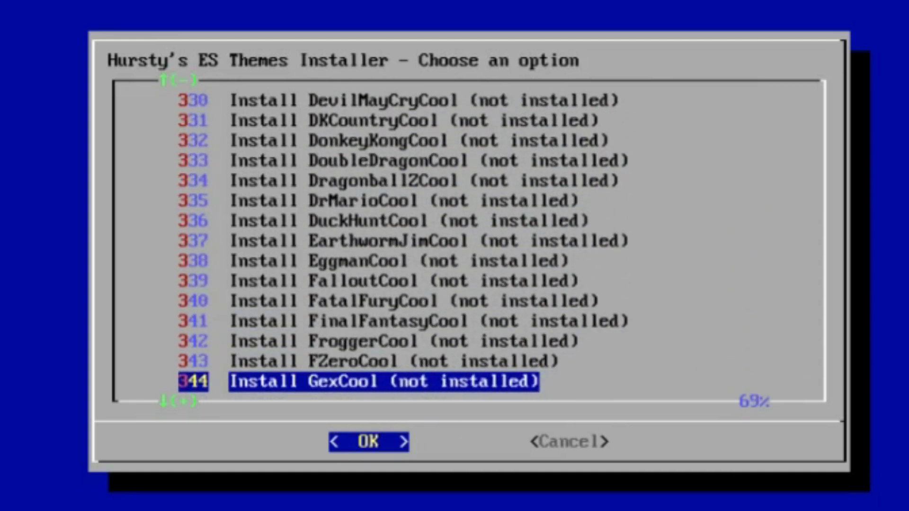
pyautogui.press('Down')
pyautogui.press('Down')
pyautogui.press('Down')
pyautogui.press('Down')
pyautogui.press('Down')
pyautogui.press('Down')
pyautogui.press('Down')
pyautogui.press('Down')
pyautogui.press('Down')
pyautogui.press('Down')
pyautogui.press('Down')
pyautogui.press('Down')
pyautogui.press('Down')
pyautogui.press('Down')
pyautogui.press('Down')
pyautogui.press('Down')
pyautogui.press('Down')
pyautogui.press('Down')
pyautogui.press('Down')
pyautogui.press('Down')
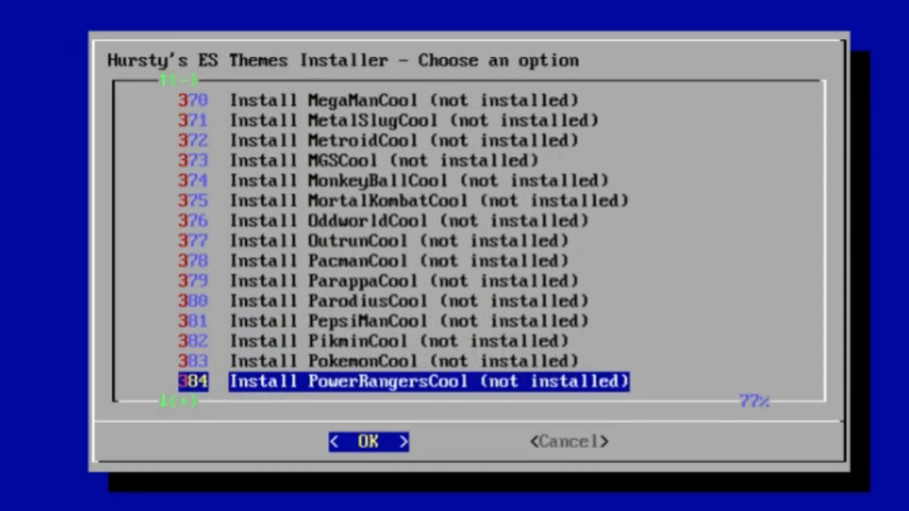
pyautogui.press('Down')
pyautogui.press('Down')
pyautogui.press('Down')
pyautogui.press('Down')
pyautogui.press('Down')
pyautogui.press('Down')
pyautogui.press('Down')
pyautogui.press('Down')
pyautogui.press('Down')
pyautogui.press('Down')
pyautogui.press('Down')
pyautogui.press('Down')
pyautogui.press('Down')
pyautogui.press('Down')
pyautogui.press('Down')
pyautogui.press('Down')
pyautogui.press('Down')
pyautogui.press('Down')
pyautogui.press('Down')
pyautogui.press('Down')
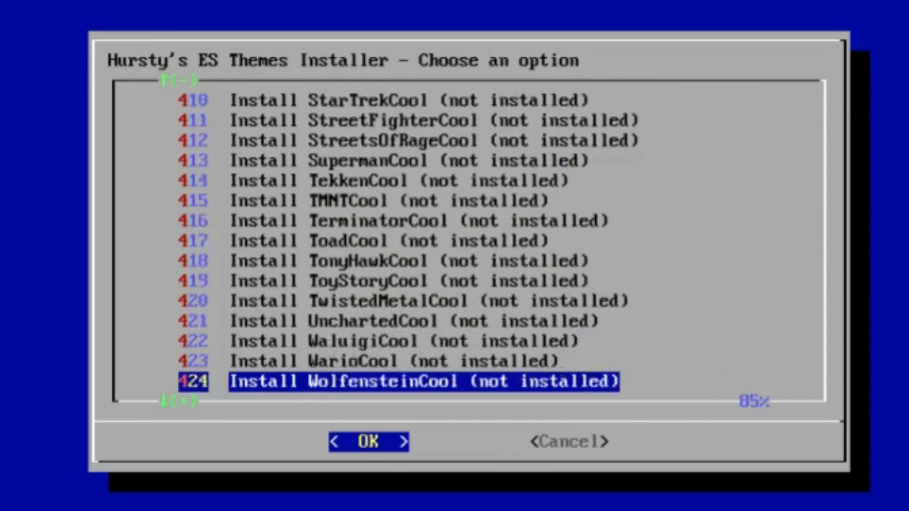
pyautogui.press('Up')
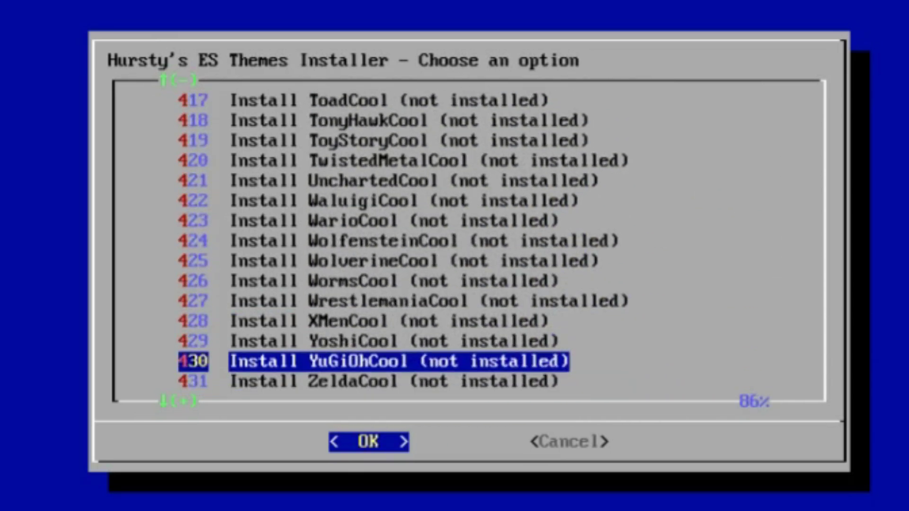
# Examine the end of the Cool series and the first Spin-series themes, down to FinalFantasySpin
pyautogui.press('Down')
pyautogui.press('Down')
pyautogui.press('Down')
pyautogui.press('Down')
pyautogui.press('Down')
pyautogui.press('Down')
pyautogui.press('Down')
pyautogui.press('Down')
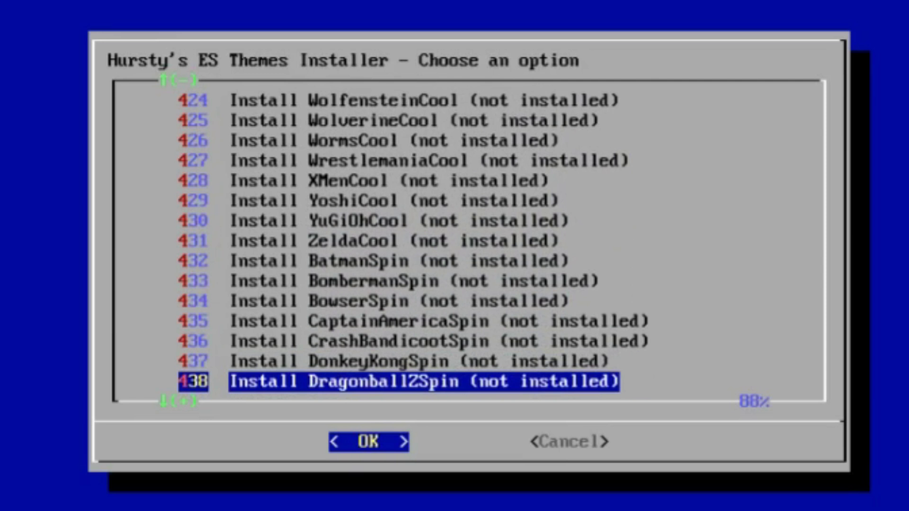
pyautogui.press('Down')
pyautogui.press('Down')
pyautogui.press('Down')
pyautogui.press('Down')
# Go back to BatmanSpin, the first theme entry of the Spin series
pyautogui.press('Up')
pyautogui.press('Up')
pyautogui.press('Up')
pyautogui.press('Up')
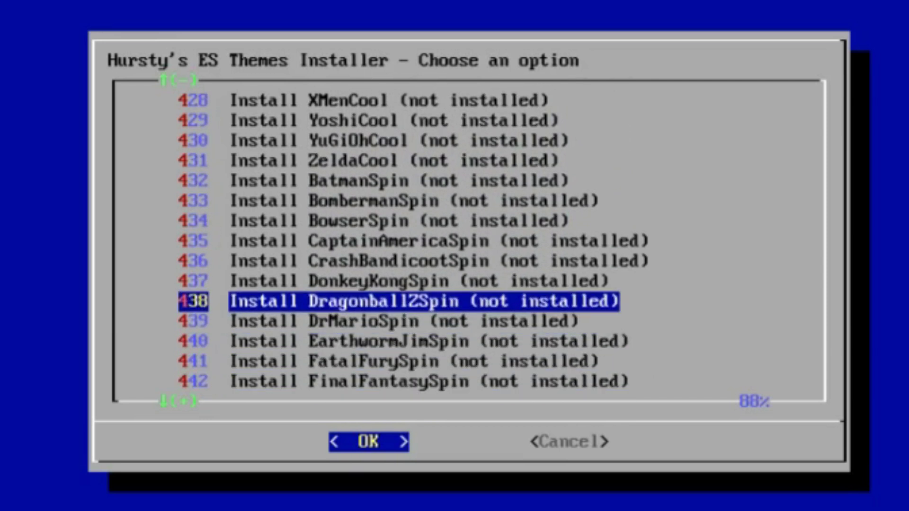
pyautogui.press('Up')
pyautogui.press('Up')
pyautogui.press('Up')
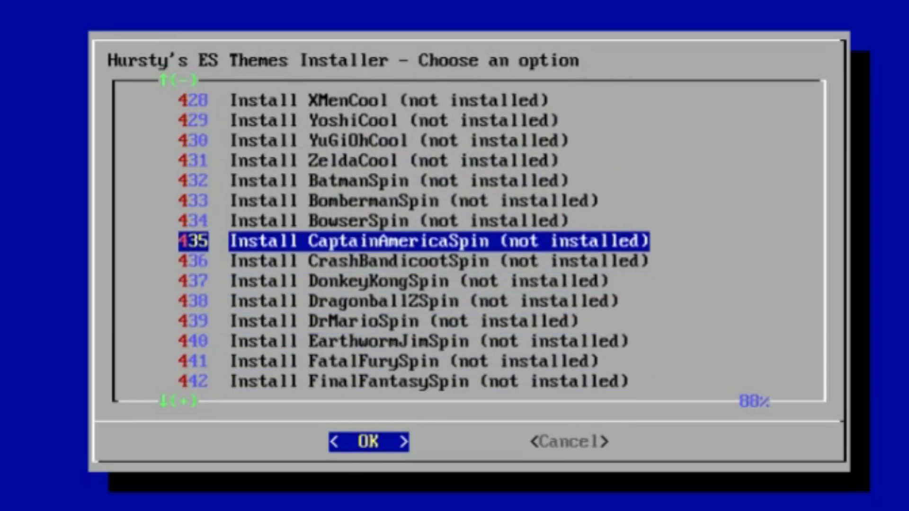
pyautogui.press('Up')
pyautogui.press('Up')
pyautogui.press('Up')
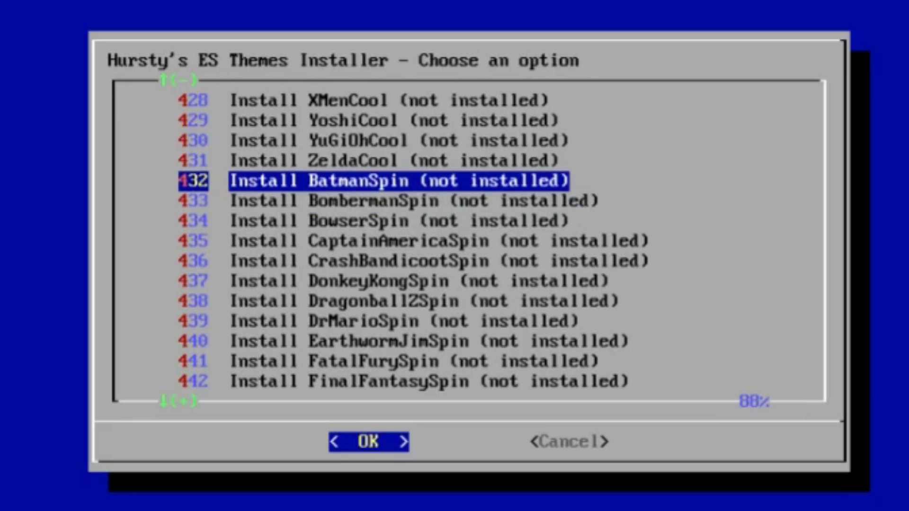
# Examine the Spin-series theme entries from BatmanSpin down to IncrediblesSpin
pyautogui.press('Down')
pyautogui.press('Down')
pyautogui.press('Down')
pyautogui.press('Down')
pyautogui.press('Down')
pyautogui.press('Down')
pyautogui.press('Down')
pyautogui.press('Down')
pyautogui.press('Down')
pyautogui.press('Down')
pyautogui.press('Down')
pyautogui.press('Down')
pyautogui.press('Down')
pyautogui.press('Down')
pyautogui.press('Down')
pyautogui.press('Down')
pyautogui.press('Down')
pyautogui.press('Down')
pyautogui.press('Down')
pyautogui.press('Down')
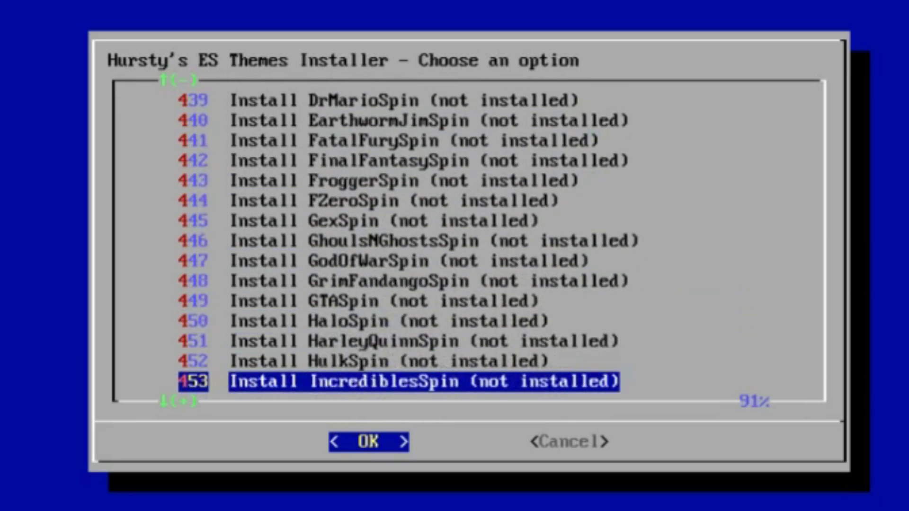
# Examine the remaining Spin-series themes after IncrediblesSpin, through ZeldaSpin at the end of the list
pyautogui.press('Down')
pyautogui.press('Down')
pyautogui.press('Down')
pyautogui.press('Down')
pyautogui.press('Down')
pyautogui.press('Down')
pyautogui.press('Down')
pyautogui.press('Down')
pyautogui.press('Down')
pyautogui.press('Down')
pyautogui.press('Down')
pyautogui.press('Down')
pyautogui.press('Down')
pyautogui.press('Down')
pyautogui.press('Down')
pyautogui.press('Down')
pyautogui.press('Down')
pyautogui.press('Down')
pyautogui.press('Down')
pyautogui.press('Down')
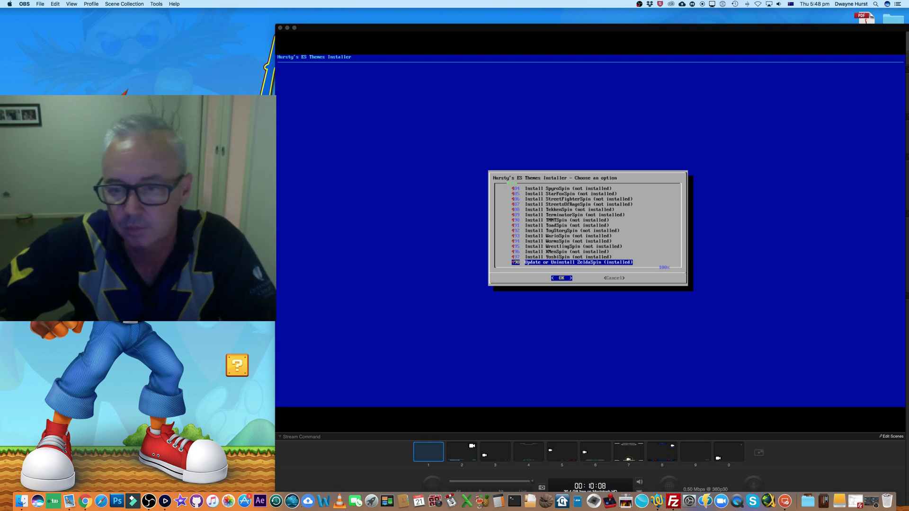
# Go back through the Spin-series entries from ZeldaSpin to GTASpin
pyautogui.press('Up')
pyautogui.press('Up')
pyautogui.press('Up')
pyautogui.press('Up')
pyautogui.press('Up')
pyautogui.press('Up')
pyautogui.press('Up')
pyautogui.press('Up')
pyautogui.press('Up')
pyautogui.press('Up')
pyautogui.press('Up')
pyautogui.press('Up')
pyautogui.press('Up')
pyautogui.press('Up')
pyautogui.press('Up')
pyautogui.press('Up')
pyautogui.press('Up')
pyautogui.press('Up')
pyautogui.press('Up')
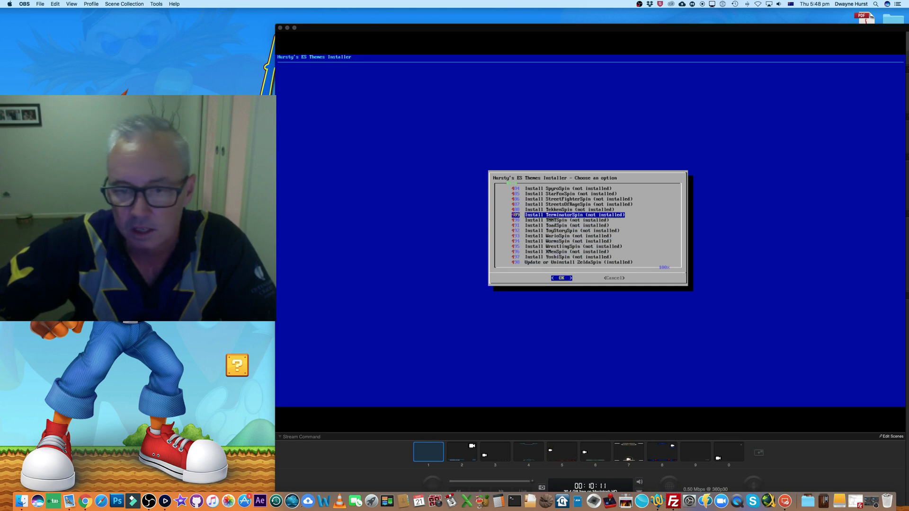
pyautogui.press('Up')
pyautogui.press('Up')
pyautogui.press('Up')
pyautogui.press('Up')
pyautogui.press('Up')
pyautogui.press('Up')
pyautogui.press('Up')
pyautogui.press('Up')
pyautogui.press('Up')
pyautogui.press('Up')
pyautogui.press('Up')
pyautogui.press('Up')
pyautogui.press('Up')
pyautogui.press('Up')
pyautogui.press('Up')
pyautogui.press('Up')
pyautogui.press('Up')
pyautogui.press('Up')
pyautogui.press('Up')
pyautogui.press('Up')
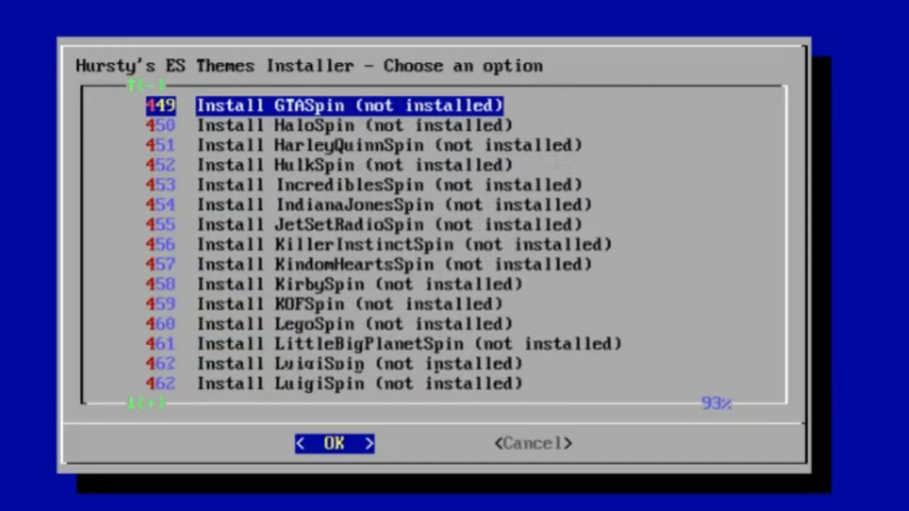
# Go back up the theme list from GTASpin, past the start of the Spin series, to StarFoxCool
pyautogui.press('Up')
pyautogui.press('Up')
pyautogui.press('Up')
pyautogui.press('Up')
pyautogui.press('Up')
pyautogui.press('Up')
pyautogui.press('Up')
pyautogui.press('Up')
pyautogui.press('Up')
pyautogui.press('Up')
pyautogui.press('Up')
pyautogui.press('Up')
pyautogui.press('Up')
pyautogui.press('Up')
pyautogui.press('Up')
pyautogui.press('Up')
pyautogui.press('Up')
pyautogui.press('Up')
pyautogui.press('Up')
pyautogui.press('Up')
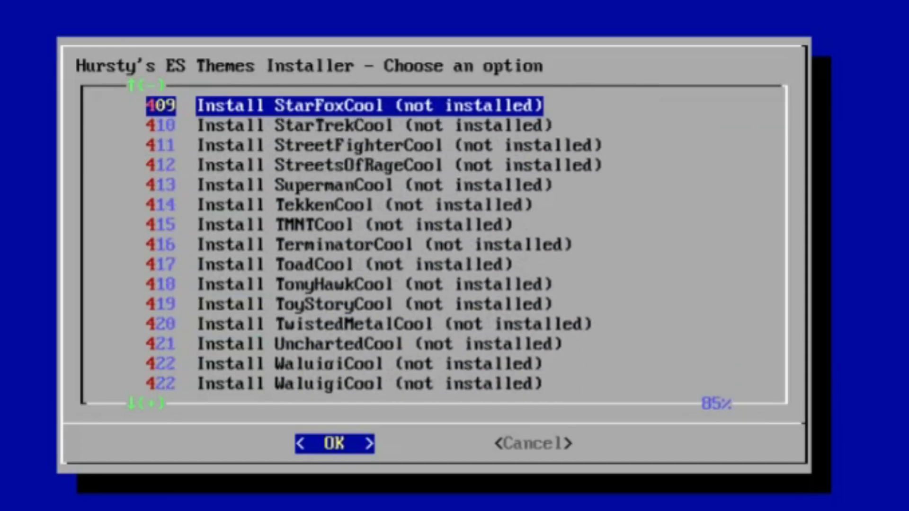
# Go back through the Cool-series theme entries from StarFoxCool to DayTentacleCool
pyautogui.press('Up')
pyautogui.press('Up')
pyautogui.press('Up')
pyautogui.press('Up')
pyautogui.press('Up')
pyautogui.press('Up')
pyautogui.press('Up')
pyautogui.press('Up')
pyautogui.press('Up')
pyautogui.press('Up')
pyautogui.press('Up')
pyautogui.press('Up')
pyautogui.press('Up')
pyautogui.press('Up')
pyautogui.press('Up')
pyautogui.press('Up')
pyautogui.press('Up')
pyautogui.press('Up')
pyautogui.press('Up')
pyautogui.press('Up')
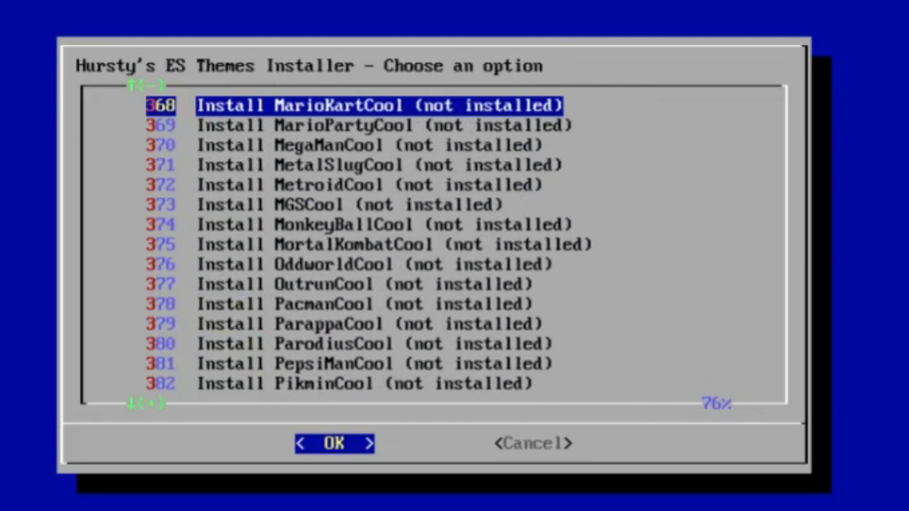
pyautogui.press('Up')
pyautogui.press('Up')
pyautogui.press('Up')
pyautogui.press('Up')
pyautogui.press('Up')
pyautogui.press('Up')
pyautogui.press('Up')
pyautogui.press('Up')
pyautogui.press('Up')
pyautogui.press('Up')
pyautogui.press('Up')
pyautogui.press('Up')
pyautogui.press('Up')
pyautogui.press('Up')
pyautogui.press('Up')
pyautogui.press('Up')
pyautogui.press('Up')
pyautogui.press('Up')
pyautogui.press('Up')
pyautogui.press('Up')
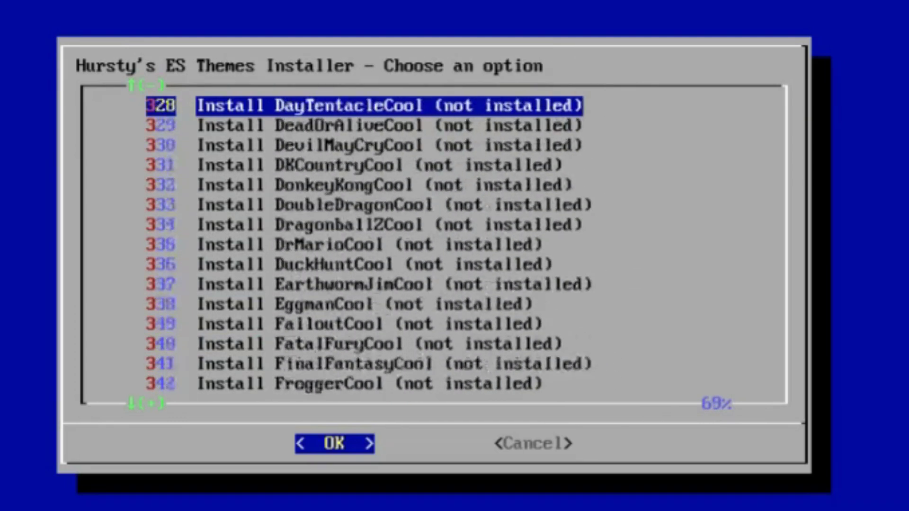
# Go back past the first Cool themes and through the standalone themes to the cardcrazy entry
pyautogui.press('Up')
pyautogui.press('Up')
pyautogui.press('Up')
pyautogui.press('Up')
pyautogui.press('Up')
pyautogui.press('Up')
pyautogui.press('Up')
pyautogui.press('Up')
pyautogui.press('Up')
pyautogui.press('Up')
pyautogui.press('Up')
pyautogui.press('Up')
pyautogui.press('Up')
pyautogui.press('Up')
pyautogui.press('Up')
pyautogui.press('Up')
pyautogui.press('Up')
pyautogui.press('Up')
pyautogui.press('Up')
pyautogui.press('Up')
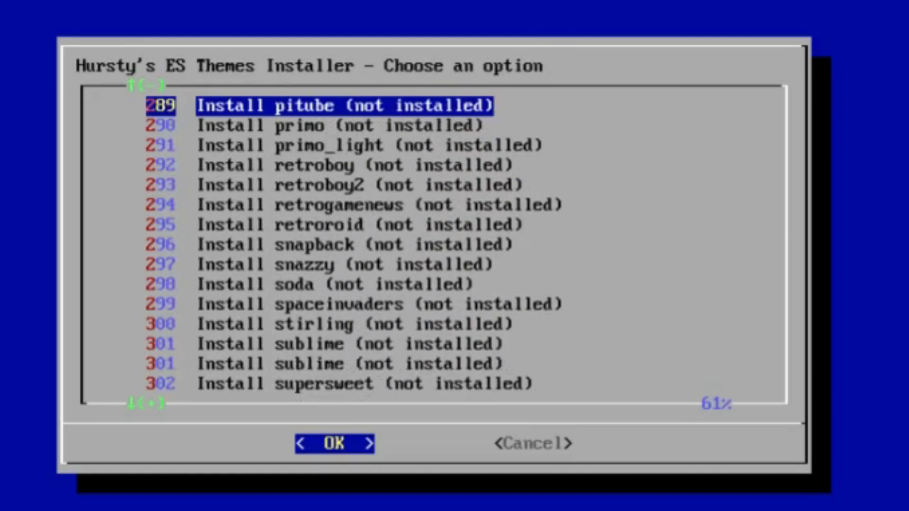
pyautogui.press('Up')
pyautogui.press('Up')
pyautogui.press('Up')
pyautogui.press('Up')
pyautogui.press('Up')
pyautogui.press('Up')
pyautogui.press('Up')
pyautogui.press('Up')
pyautogui.press('Up')
pyautogui.press('Up')
pyautogui.press('Up')
pyautogui.press('Up')
pyautogui.press('Up')
pyautogui.press('Up')
pyautogui.press('Up')
pyautogui.press('Up')
pyautogui.press('Up')
pyautogui.press('Up')
pyautogui.press('Up')
pyautogui.press('Up')
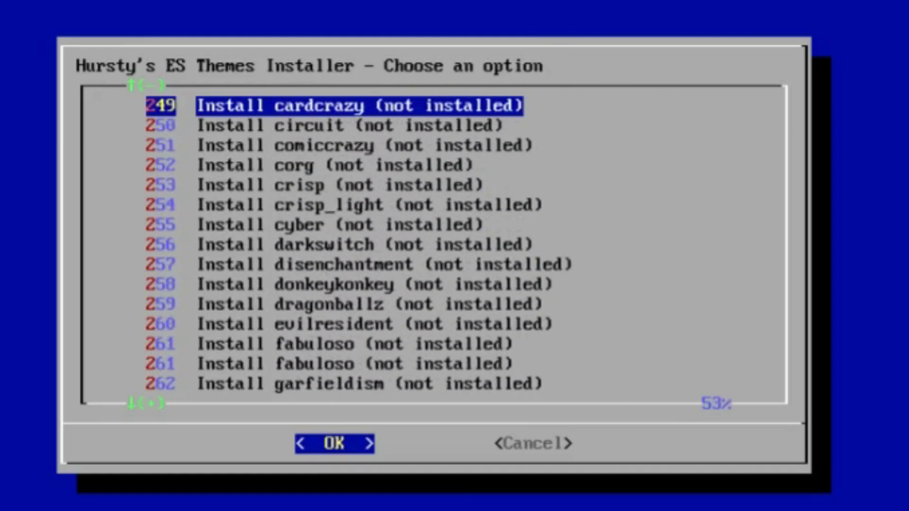
# Go back from cardcrazy into the Sweet series, up to the RachetClankSweet entry
pyautogui.press('Up')
pyautogui.press('Up')
pyautogui.press('Up')
pyautogui.press('Up')
pyautogui.press('Up')
pyautogui.press('Up')
pyautogui.press('Up')
pyautogui.press('Up')
pyautogui.press('Up')
pyautogui.press('Up')
pyautogui.press('Up')
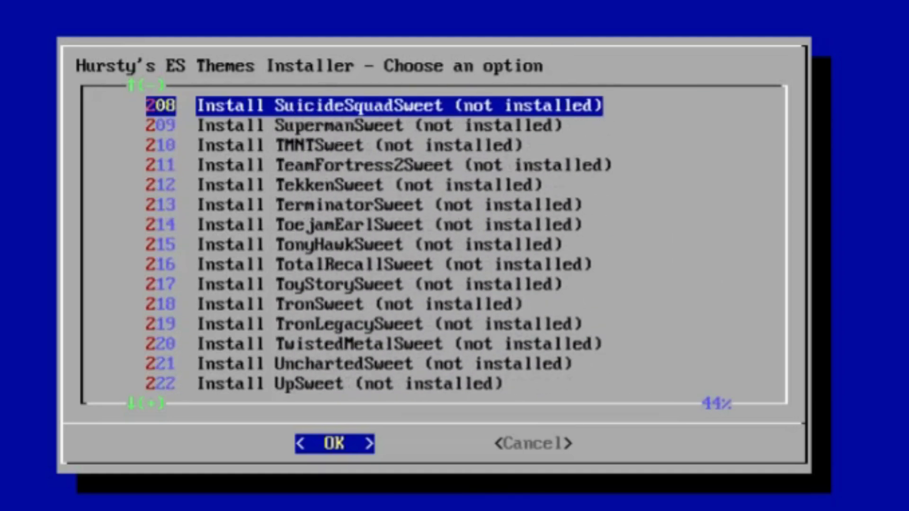
pyautogui.press('Up')
pyautogui.press('Up')
pyautogui.press('Up')
pyautogui.press('Up')
pyautogui.press('Up')
pyautogui.press('Up')
pyautogui.press('Up')
pyautogui.press('Up')
pyautogui.press('Up')
pyautogui.press('Up')
pyautogui.press('Up')
pyautogui.press('Up')
pyautogui.press('Up')
pyautogui.press('Up')
pyautogui.press('Up')
pyautogui.press('Up')
pyautogui.press('Up')
pyautogui.press('Up')
pyautogui.press('Up')
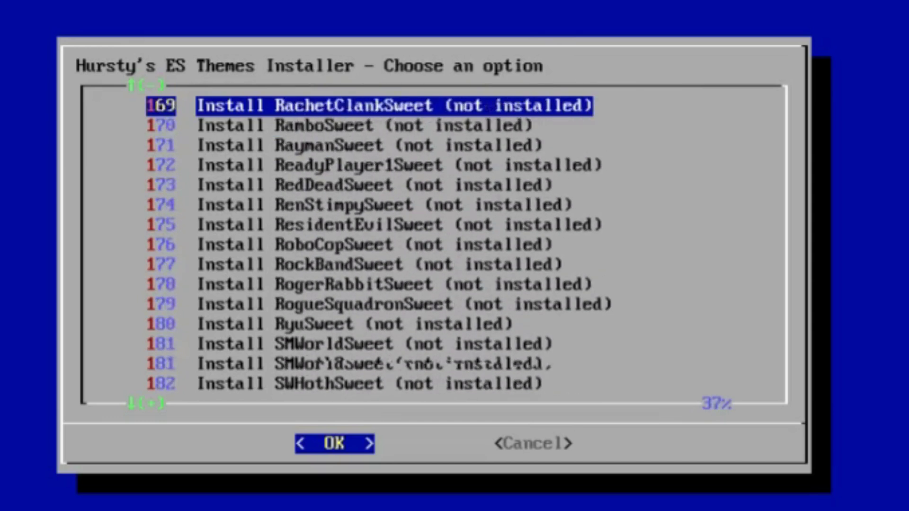
# Go back through the Sweet series from RachetClankSweet to the MarvelvsCapcomSweet entry
pyautogui.press('Up')
pyautogui.press('Up')
pyautogui.press('Up')
pyautogui.press('Up')
pyautogui.press('Up')
pyautogui.press('Up')
pyautogui.press('Up')
pyautogui.press('Up')
pyautogui.press('Up')
pyautogui.press('Up')
pyautogui.press('Up')
pyautogui.press('Up')
pyautogui.press('Up')
pyautogui.press('Up')
pyautogui.press('Up')
pyautogui.press('Up')
pyautogui.press('Up')
pyautogui.press('Up')
pyautogui.press('Up')
pyautogui.press('Up')
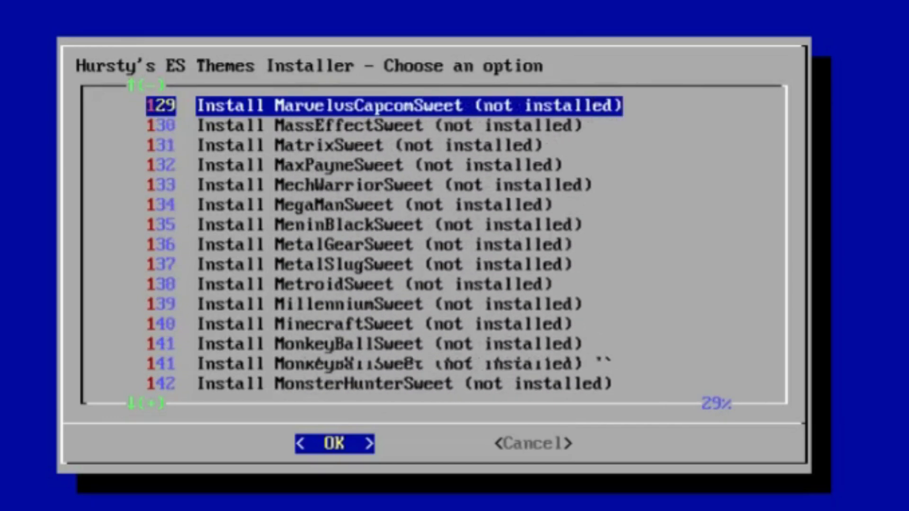
# Continue back through the Sweet themes from MarvelvsCapcomSweet to the GoldenEyeSweet entry
pyautogui.press('Up')
pyautogui.press('Up')
pyautogui.press('Up')
pyautogui.press('Up')
pyautogui.press('Up')
pyautogui.press('Up')
pyautogui.press('Up')
pyautogui.press('Up')
pyautogui.press('Up')
pyautogui.press('Up')
pyautogui.press('Up')
pyautogui.press('Up')
pyautogui.press('Up')
pyautogui.press('Up')
pyautogui.press('Up')
pyautogui.press('Up')
pyautogui.press('Up')
pyautogui.press('Up')
pyautogui.press('Up')
pyautogui.press('Up')
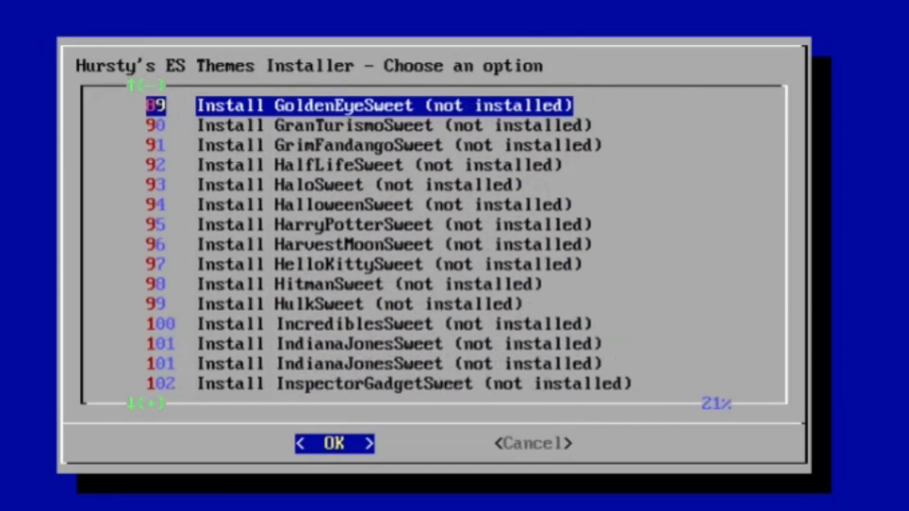
# Browse the earlier Sweet themes from GoldenEyeSweet back to the DigDugSweet entry
pyautogui.press('Up')
pyautogui.press('Up')
pyautogui.press('Up')
pyautogui.press('Up')
pyautogui.press('Up')
pyautogui.press('Up')
pyautogui.press('Up')
pyautogui.press('Up')
pyautogui.press('Up')
pyautogui.press('Up')
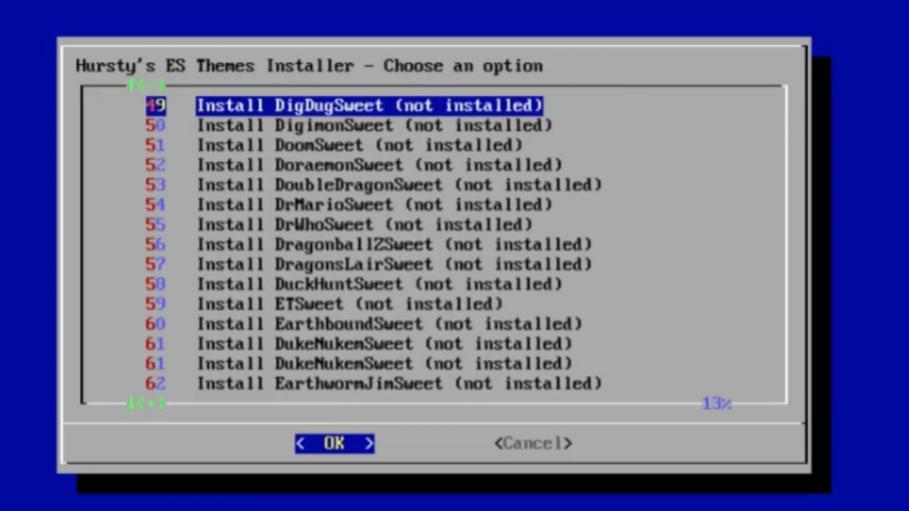
# Return from DigDugSweet past AssassinsSweet towards the start of the Sweet theme list
pyautogui.press('Up')
pyautogui.press('Up')
pyautogui.press('Up')
pyautogui.press('Up')
pyautogui.press('Up')
pyautogui.press('Up')
pyautogui.press('Up')
pyautogui.press('Up')
pyautogui.press('Up')
pyautogui.press('Up')
pyautogui.press('Up')
pyautogui.press('Up')
pyautogui.press('Up')
pyautogui.press('Up')
pyautogui.press('Up')
pyautogui.press('Up')
pyautogui.press('Up')
pyautogui.press('Up')
pyautogui.press('Up')
pyautogui.press('Up')
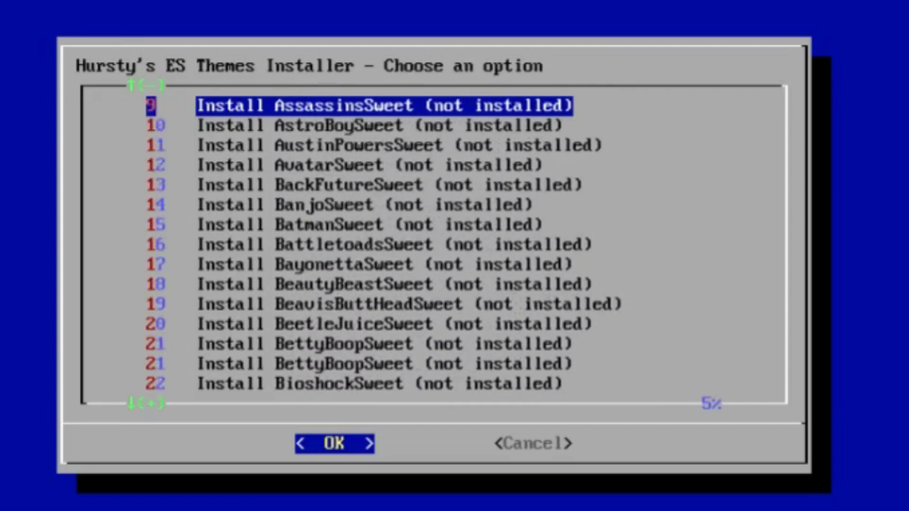
pyautogui.press('Up')
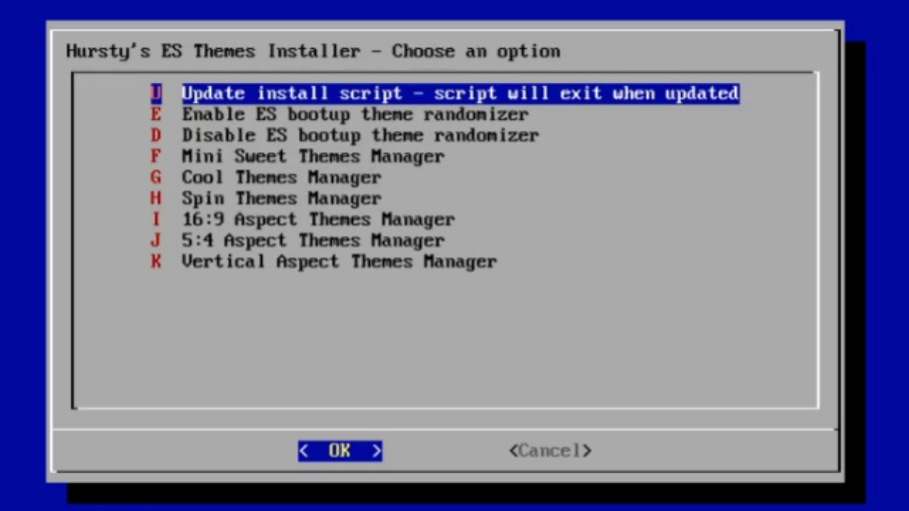
# Review the installer's main options, from the script update and bootup theme randomizer entries through the Mini Sweet, Cool and Spin theme managers
pyautogui.press('Down')
pyautogui.press('Up')
pyautogui.press('Down')
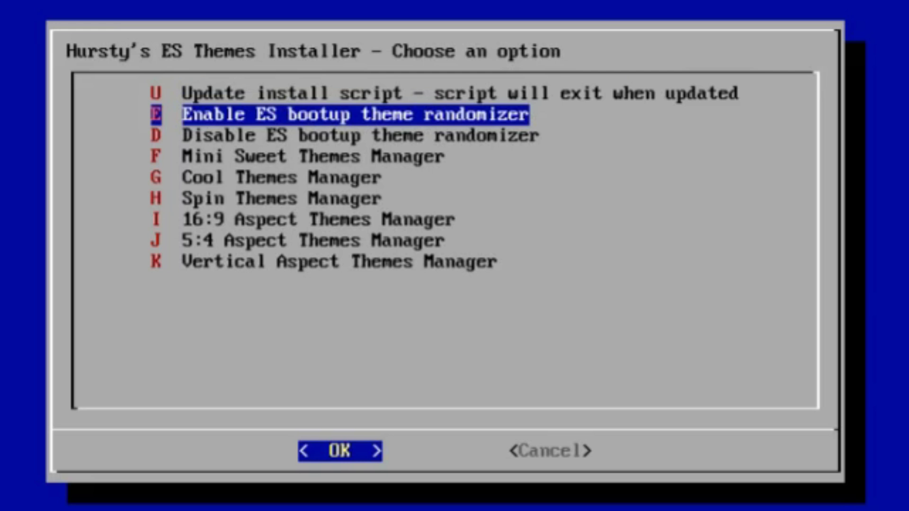
pyautogui.press('Down')
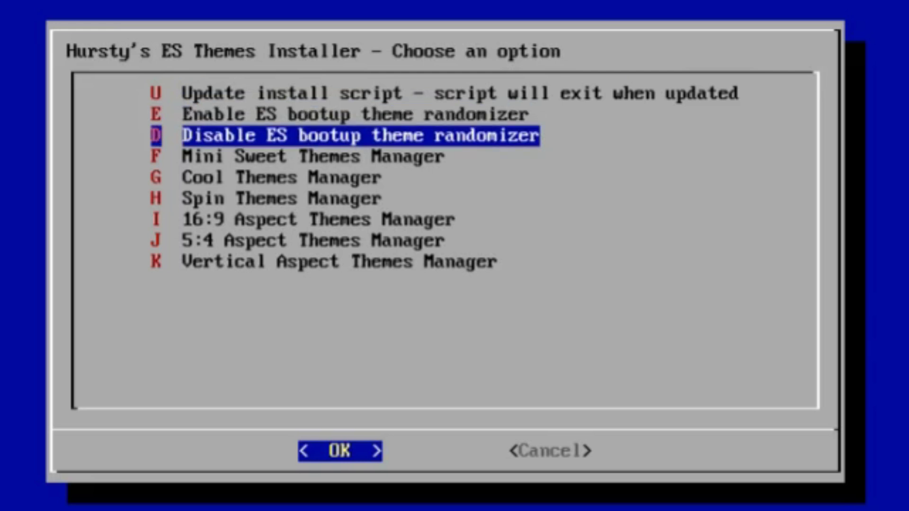
pyautogui.press('Down')
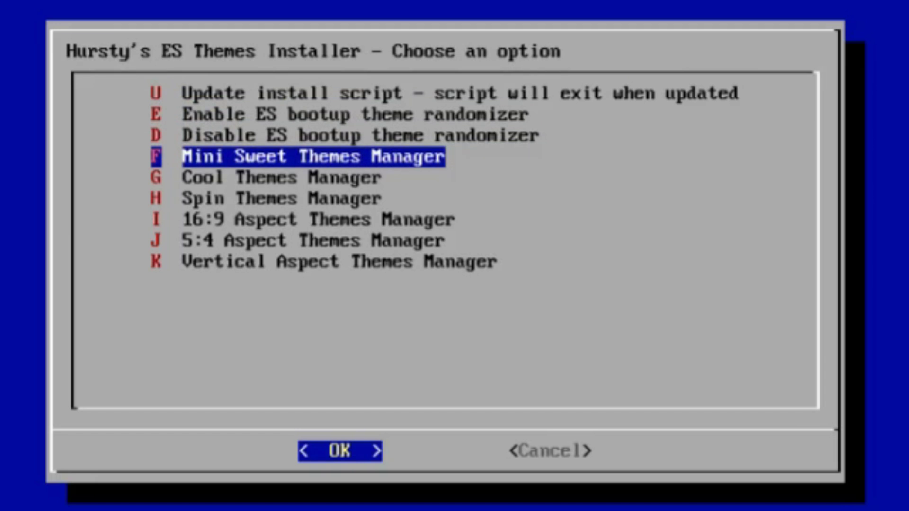
pyautogui.press('Down')
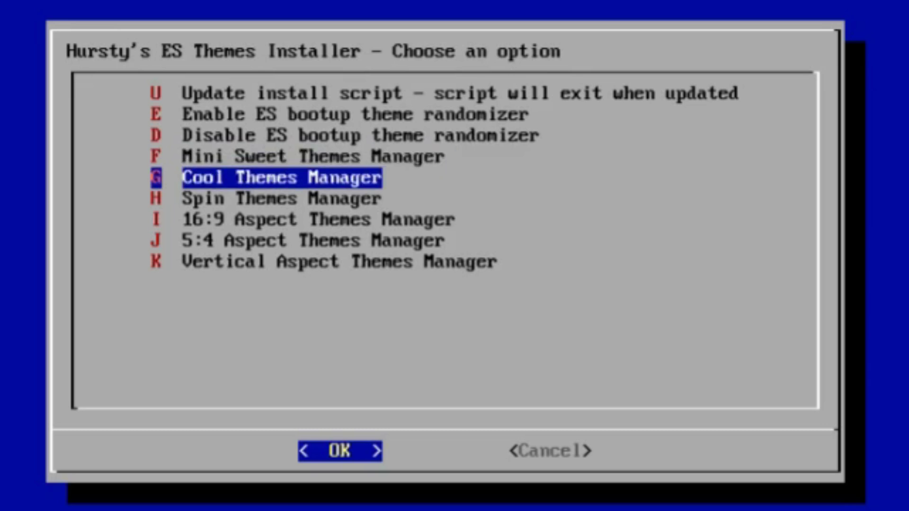
pyautogui.press('Down')
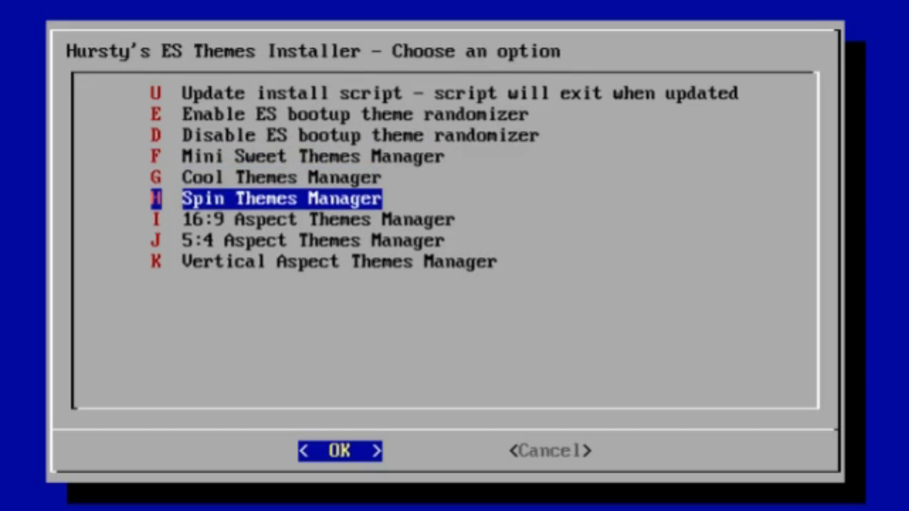
# Revisit the Mini Sweet and Cool manager entries, and open the Spin Themes Manager
pyautogui.press('Up')
pyautogui.press('Up')
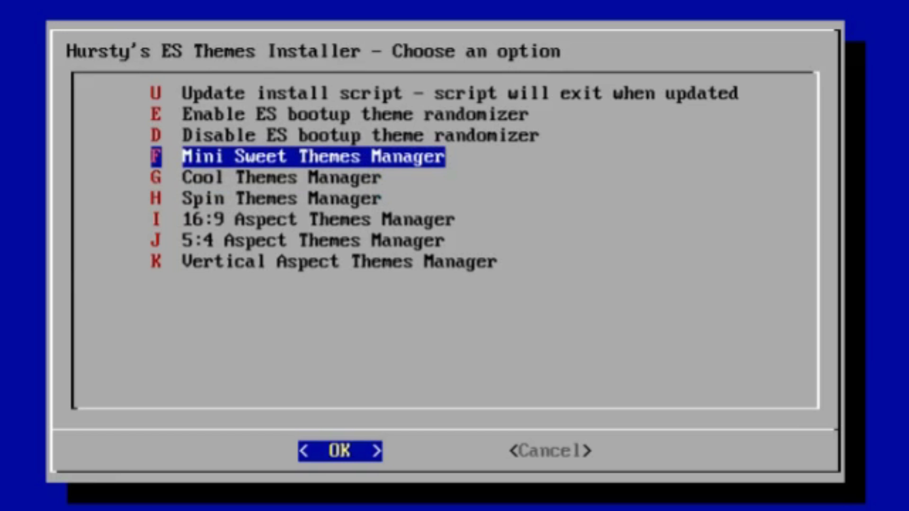
pyautogui.press('Down')
pyautogui.press('Down')
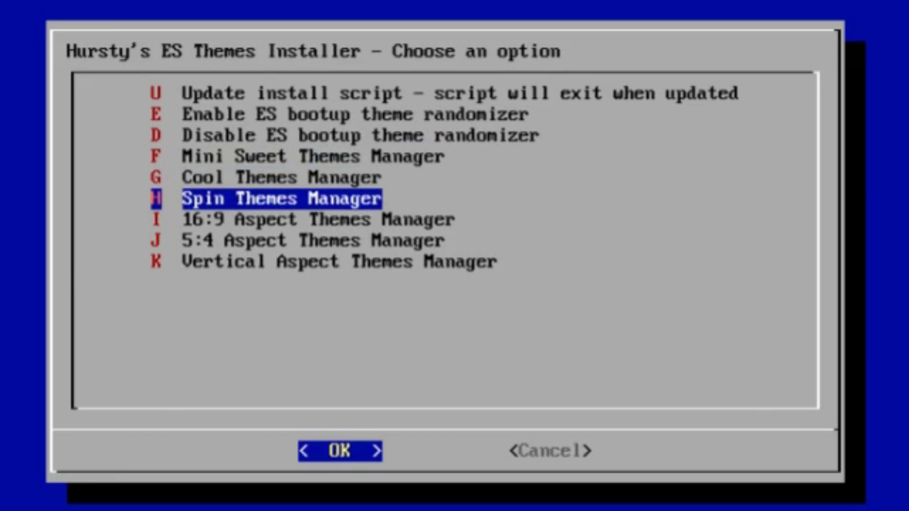
pyautogui.press('Return')
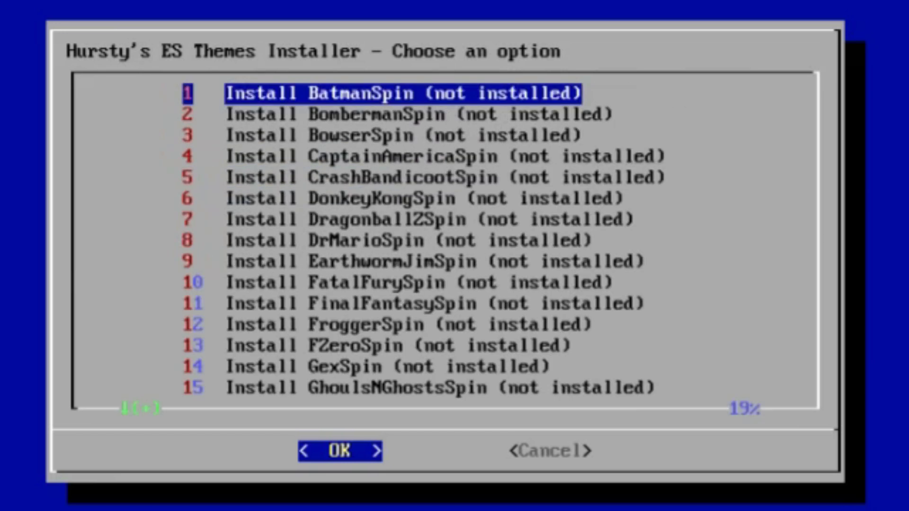
# Browse the Spin themes from BatmanSpin down to the KirbySpin entry
pyautogui.press('Down')
pyautogui.press('Down')
pyautogui.press('Down')
pyautogui.press('Down')
pyautogui.press('Down')
pyautogui.press('Down')
pyautogui.press('Down')
pyautogui.press('Down')
pyautogui.press('Down')
pyautogui.press('Down')
pyautogui.press('Down')
pyautogui.press('Down')
pyautogui.press('Down')
pyautogui.press('Down')
pyautogui.press('Down')
pyautogui.press('Down')
pyautogui.press('Down')
pyautogui.press('Down')
pyautogui.press('Down')
pyautogui.press('Down')
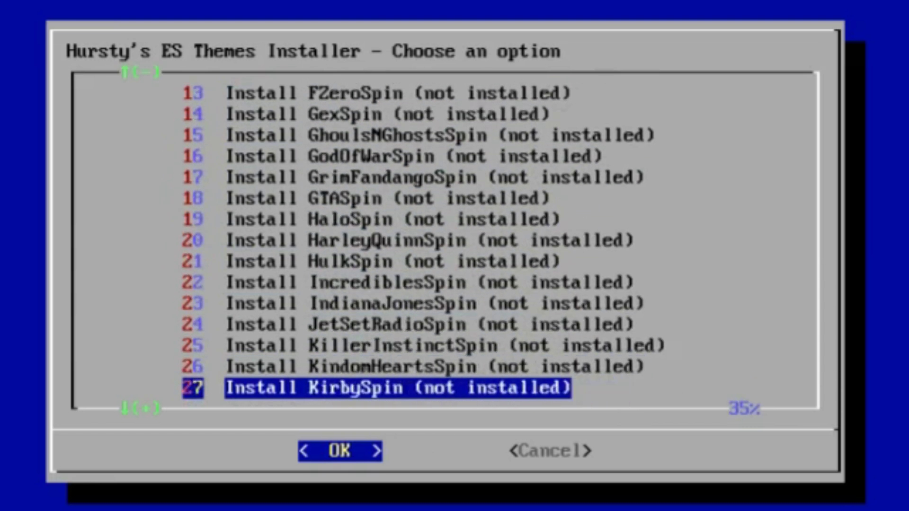
# Browse the remaining Spin themes from KirbySpin to the ZeldaSpin entry at the end of the list
pyautogui.press('Down')
pyautogui.press('Down')
pyautogui.press('Down')
pyautogui.press('Down')
pyautogui.press('Down')
pyautogui.press('Down')
pyautogui.press('Down')
pyautogui.press('Down')
pyautogui.press('Down')
pyautogui.press('Down')
pyautogui.press('Down')
pyautogui.press('Down')
pyautogui.press('Down')
pyautogui.press('Down')
pyautogui.press('Down')
pyautogui.press('Down')
pyautogui.press('Down')
pyautogui.press('Down')
pyautogui.press('Down')
pyautogui.press('Down')
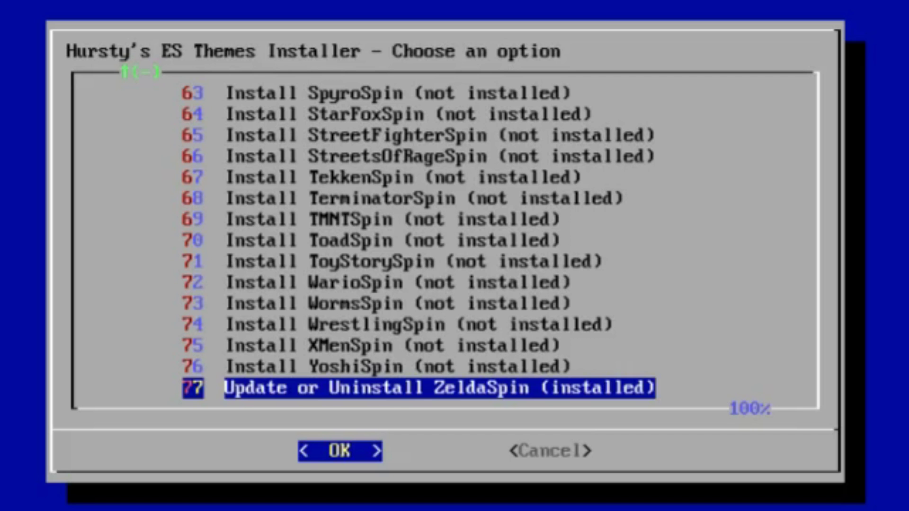
# Move back up the Spin theme list from ZeldaSpin to the YoshiSpin entry
pyautogui.press('Up')
pyautogui.press('Up')
pyautogui.press('Up')
pyautogui.press('Up')
pyautogui.press('Up')
pyautogui.press('Up')
pyautogui.press('Up')
pyautogui.press('Up')
pyautogui.press('Up')
pyautogui.press('Up')
pyautogui.press('Up')
pyautogui.press('Up')
pyautogui.press('Up')
pyautogui.press('Up')
pyautogui.press('Up')
pyautogui.press('Up')
pyautogui.press('Up')
pyautogui.press('Up')
pyautogui.press('Up')
pyautogui.press('Up')
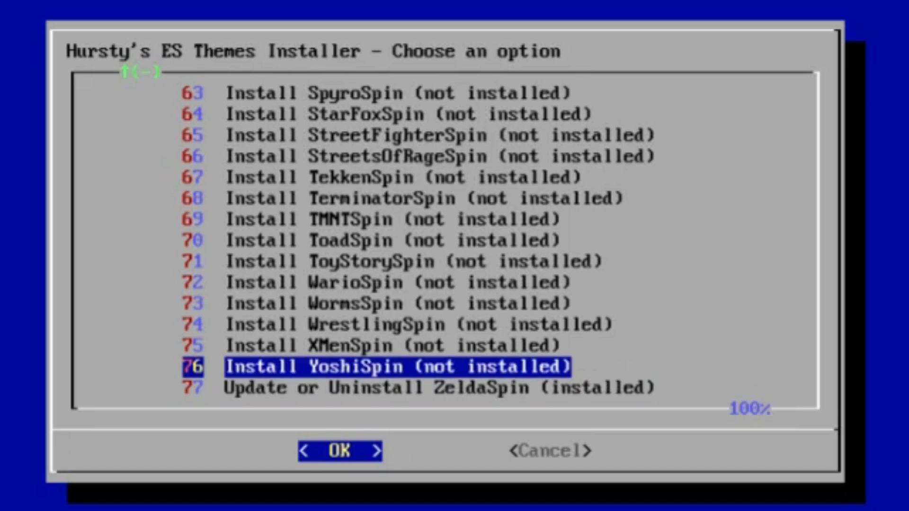
# Move back up the Spin theme list from YoshiSpin to BatmanSpin and return to the list of theme managers
pyautogui.press('Up')
pyautogui.press('Up')
pyautogui.press('Up')
pyautogui.press('Up')
pyautogui.press('Up')
pyautogui.press('Up')
pyautogui.press('Up')
pyautogui.press('Up')
pyautogui.press('Up')
pyautogui.press('Up')
pyautogui.press('Up')
pyautogui.press('Up')
pyautogui.press('Up')
pyautogui.press('Up')
pyautogui.press('Up')
pyautogui.press('Up')
pyautogui.press('Up')
pyautogui.press('Up')
pyautogui.press('Up')
pyautogui.press('Up')
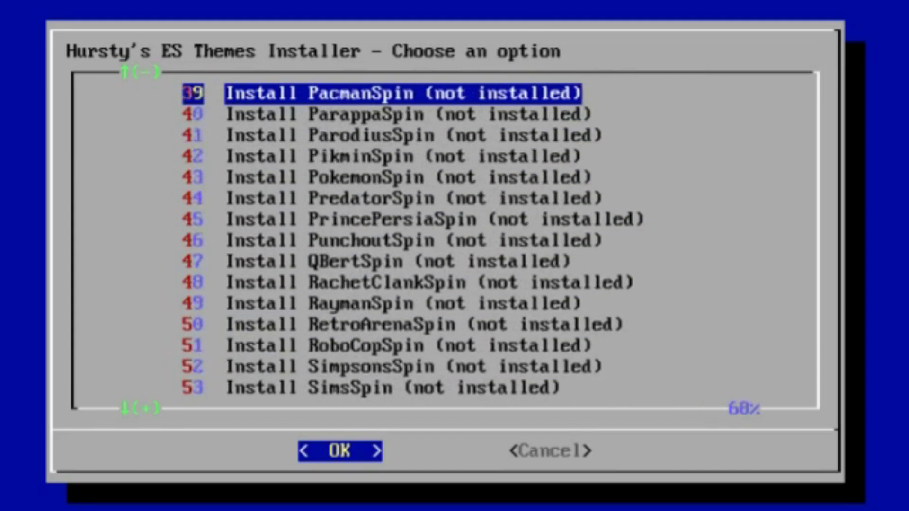
pyautogui.press('Up')
pyautogui.press('Up')
pyautogui.press('Up')
pyautogui.press('Up')
pyautogui.press('Up')
pyautogui.press('Up')
pyautogui.press('Up')
pyautogui.press('Up')
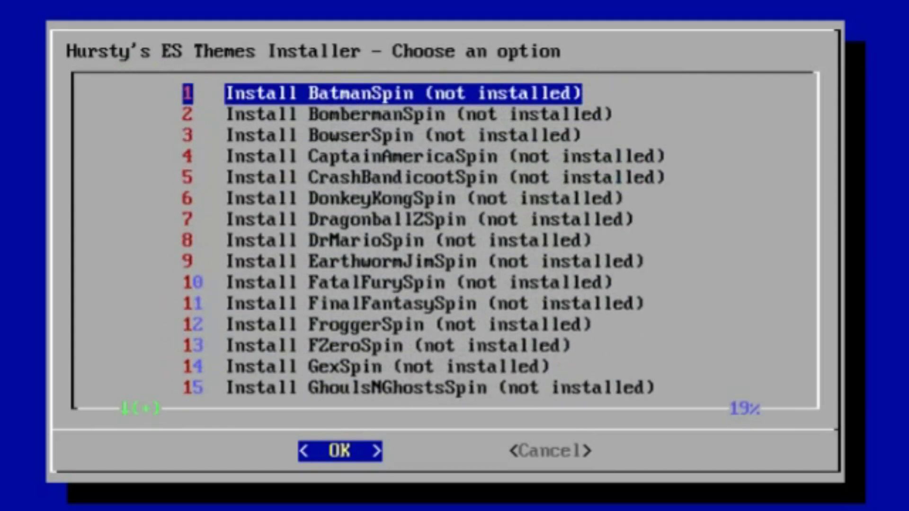
pyautogui.press('Right')
pyautogui.press('Return')
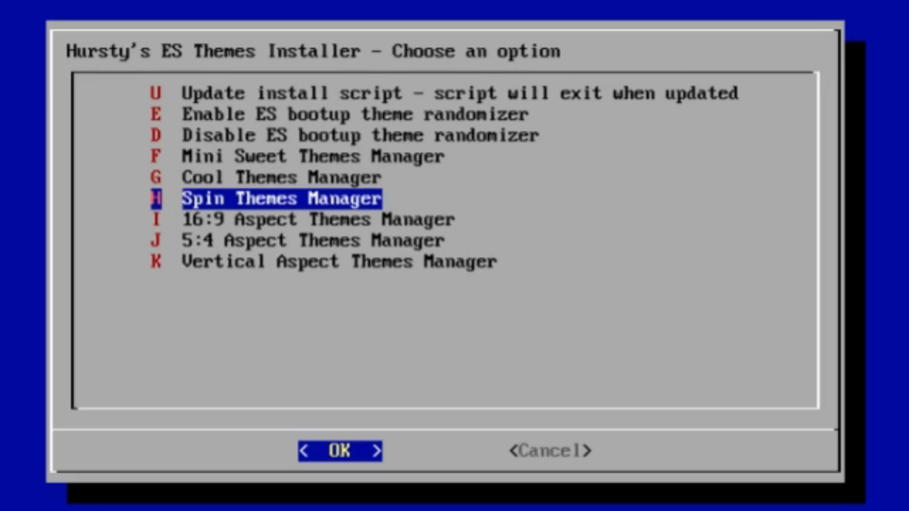
# Open the Mini Sweet Themes Manager, look over the first themes from 300Sweet onward, and return to the manager list
pyautogui.press('Up')
pyautogui.press('Up')
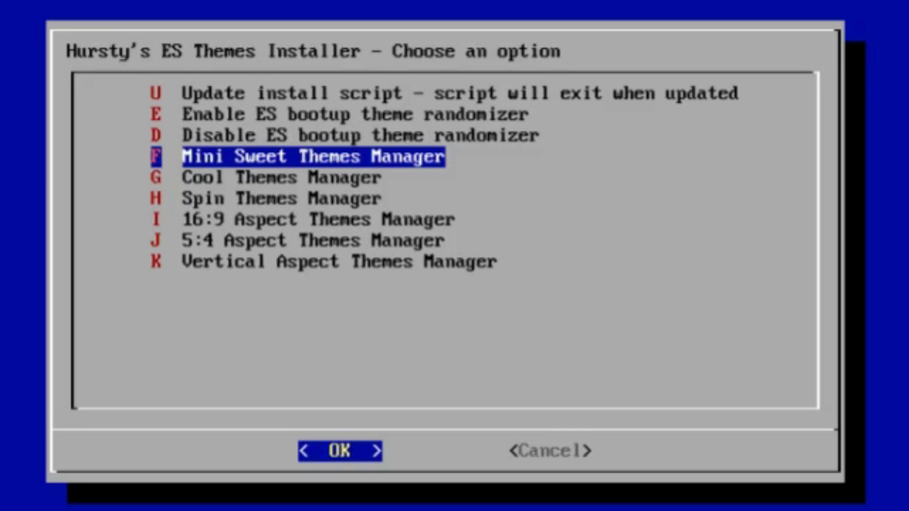
pyautogui.press('Return')
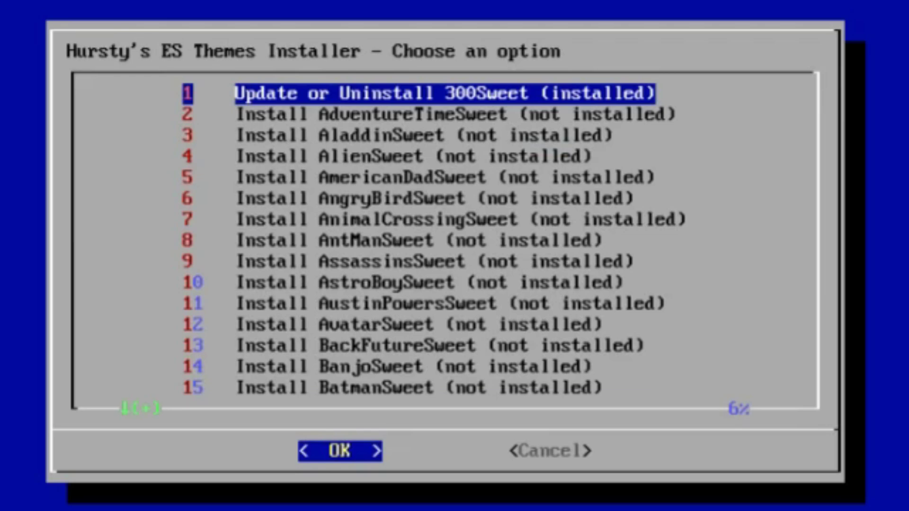
pyautogui.press('Down')
pyautogui.press('Down')
pyautogui.press('Down')
pyautogui.press('Down')
pyautogui.press('Down')
pyautogui.press('Down')
pyautogui.press('Down')
pyautogui.press('Down')
pyautogui.press('Down')
pyautogui.press('Down')
pyautogui.press('Up')
pyautogui.press('Up')
pyautogui.press('Up')
pyautogui.press('Up')
pyautogui.press('Up')
pyautogui.press('Up')
pyautogui.press('Up')
pyautogui.press('Up')
pyautogui.press('Up')
pyautogui.press('Up')
pyautogui.press('Tab')
pyautogui.press('Return')
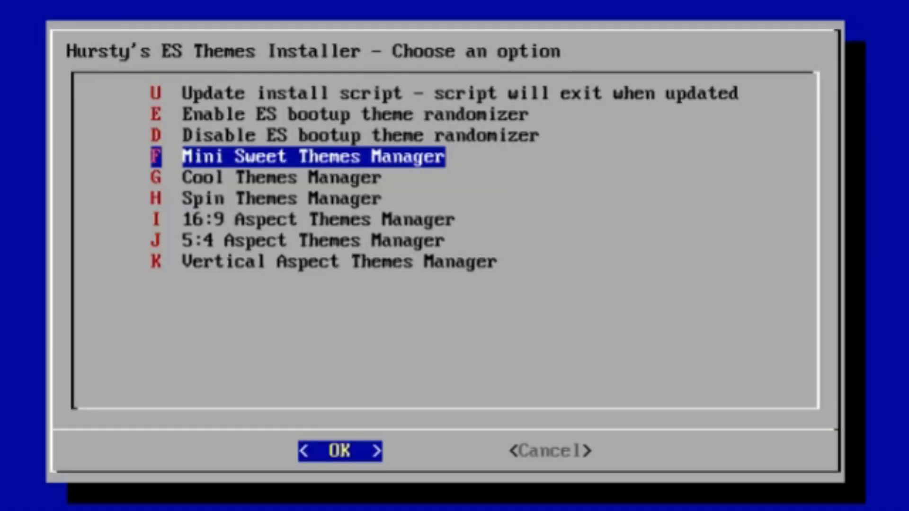
# Revisit the Spin and Mini Sweet manager entries, and open the 16:9 Aspect Themes Manager
pyautogui.press('Down')
pyautogui.press('Down')
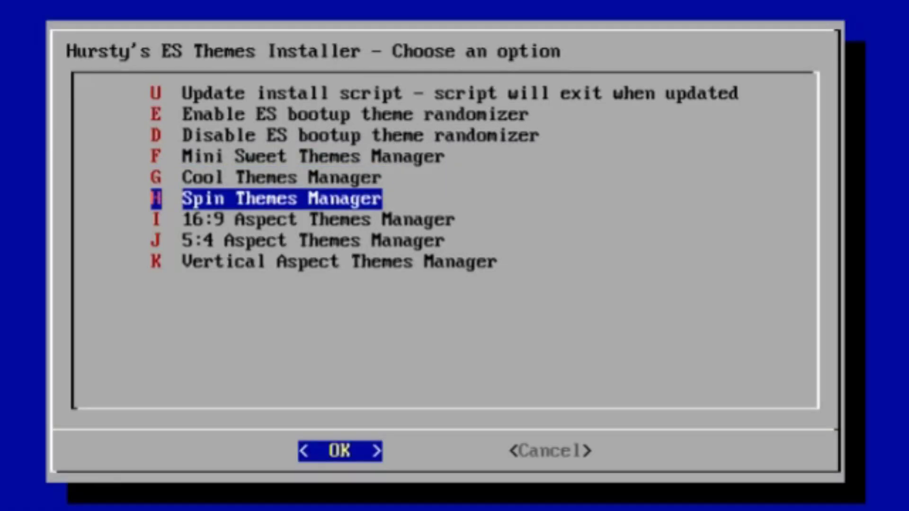
pyautogui.press('Up')
pyautogui.press('Up')
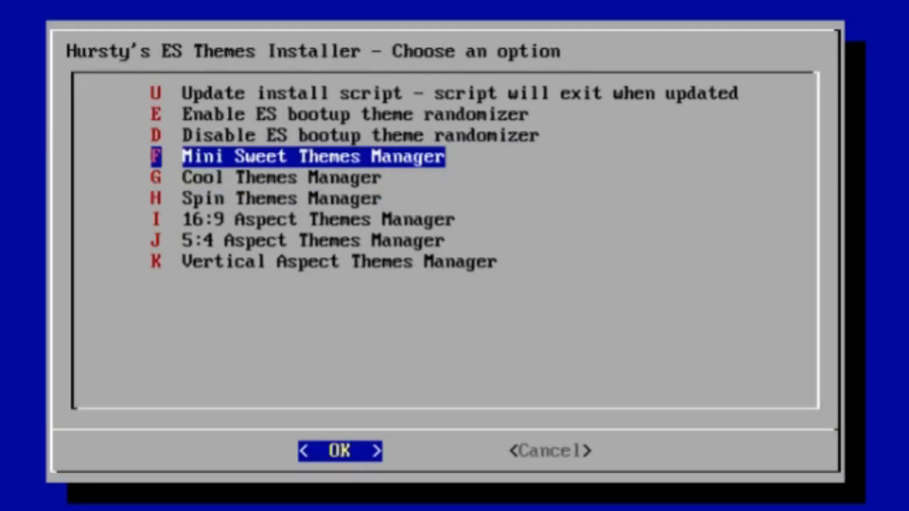
pyautogui.press('Down')
pyautogui.press('Down')
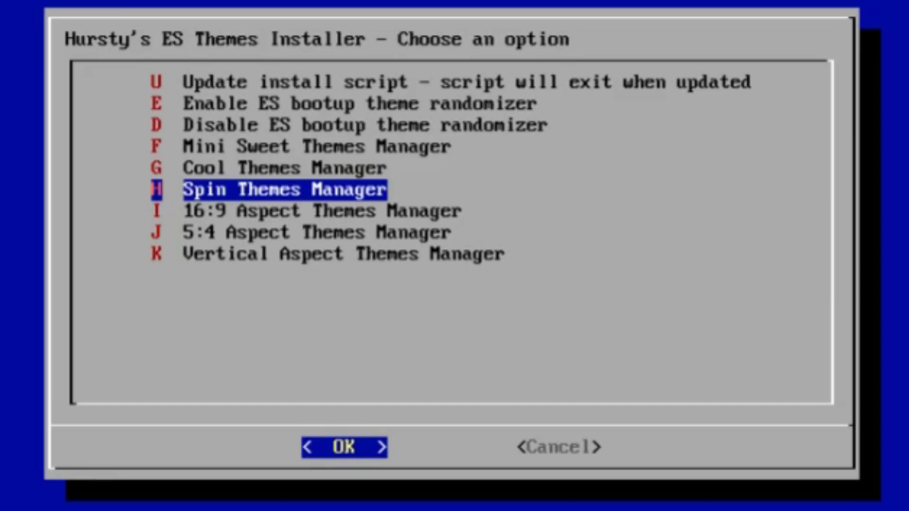
pyautogui.press('Down')
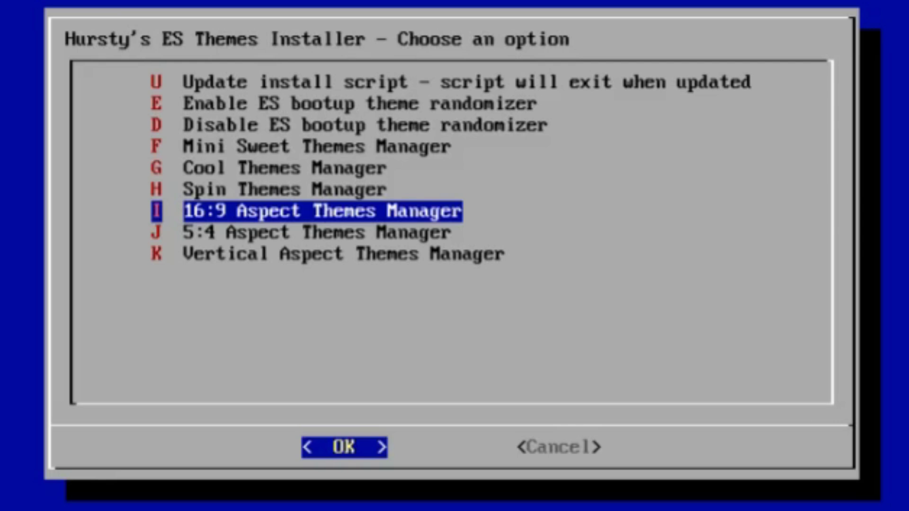
pyautogui.press('Return')
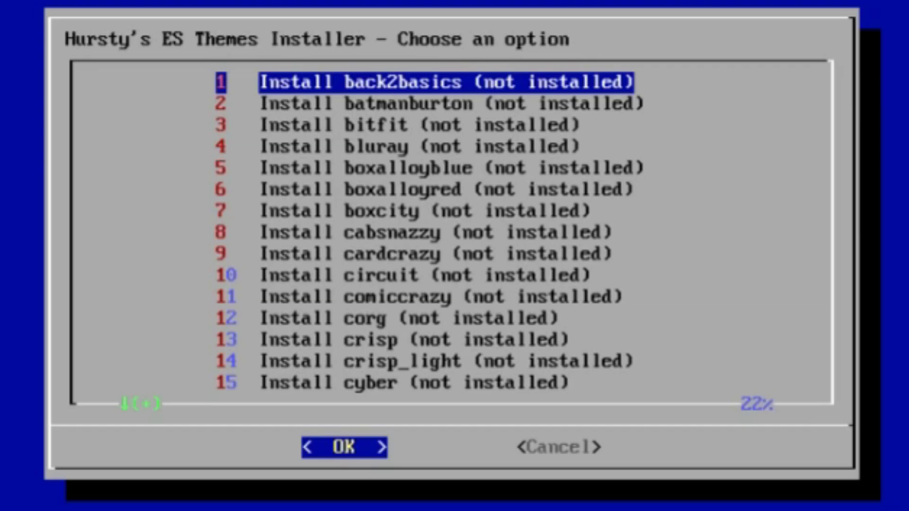
# Browse the 16:9 aspect themes from back2basics down to the disenchantment entry
pyautogui.press('Down')
pyautogui.press('Down')
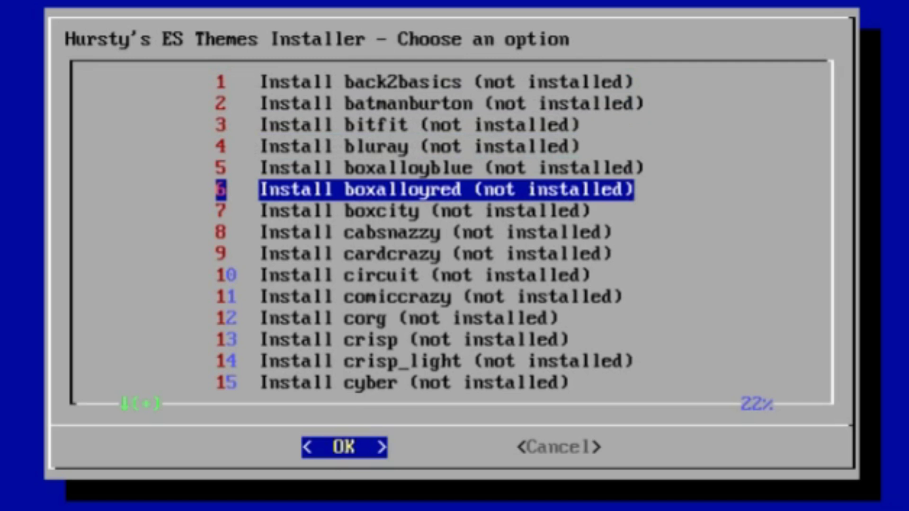
pyautogui.press('Down')
pyautogui.press('Down')
pyautogui.press('Down')
pyautogui.press('Down')
pyautogui.press('Down')
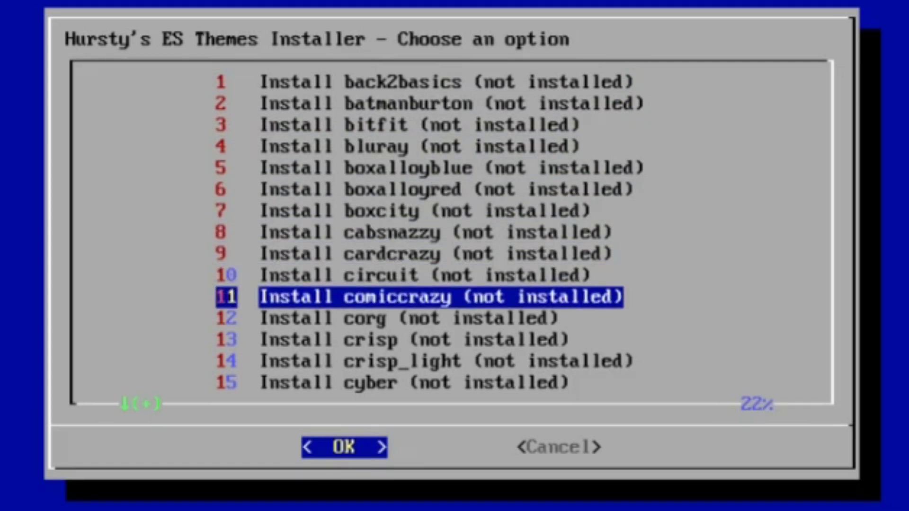
pyautogui.press('Up')
pyautogui.press('Down')
pyautogui.press('Down')
pyautogui.press('Down')
pyautogui.press('Down')
pyautogui.press('Down')
pyautogui.press('Down')
pyautogui.press('Down')
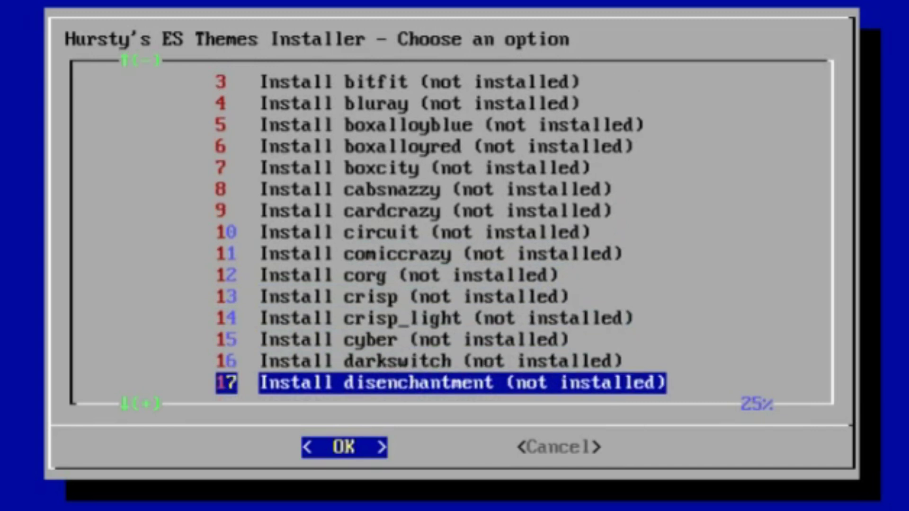
# Browse the 16:9 aspect themes from disenchantment to homerism, and return to the manager list without installing anything
pyautogui.press('Down')
pyautogui.press('Down')
pyautogui.press('Down')
pyautogui.press('Down')
pyautogui.press('Down')
pyautogui.press('Down')
pyautogui.press('Down')
pyautogui.press('Down')
pyautogui.press('Down')
pyautogui.press('Down')
pyautogui.press('Down')
pyautogui.press('Down')
pyautogui.press('Up')
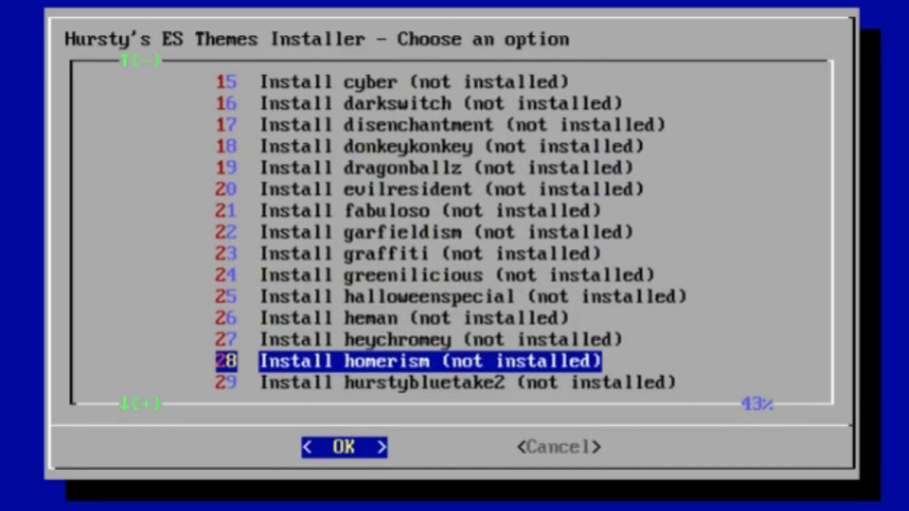
pyautogui.press('Tab')
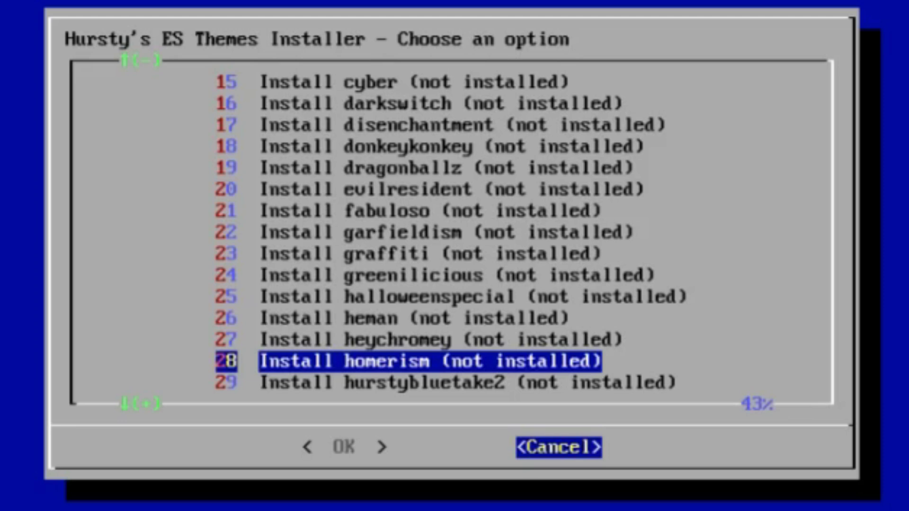
pyautogui.press('Return')
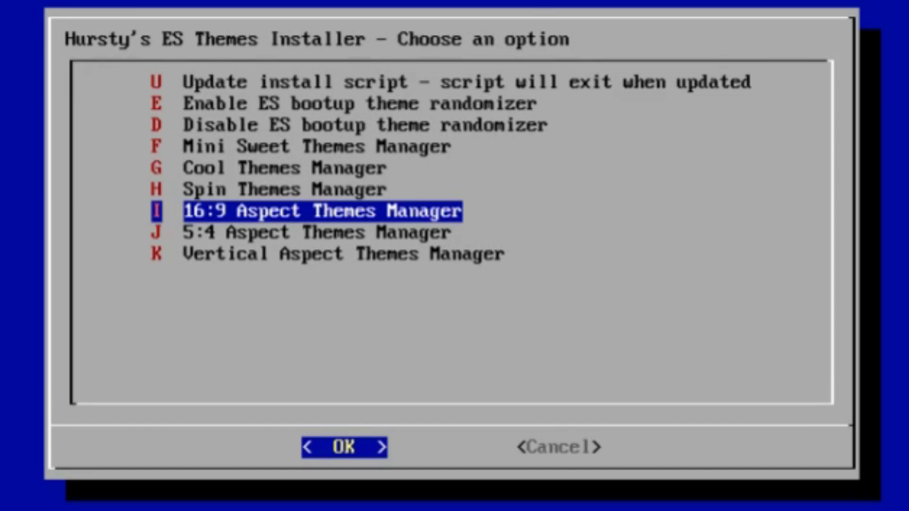
# Open the 5:4 Aspect Themes Manager, look through its themes down to supersweet_aspectratio54, and return to the manager list
pyautogui.press('Down')
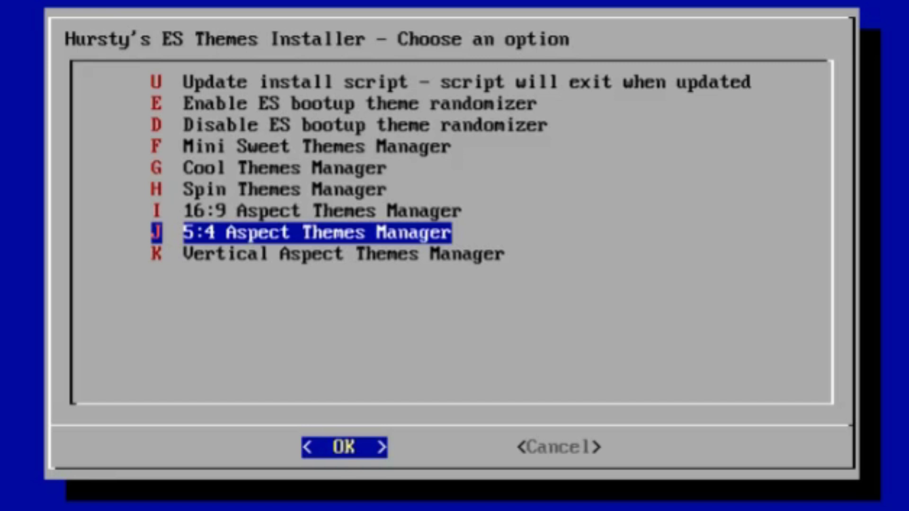
pyautogui.press('Return')
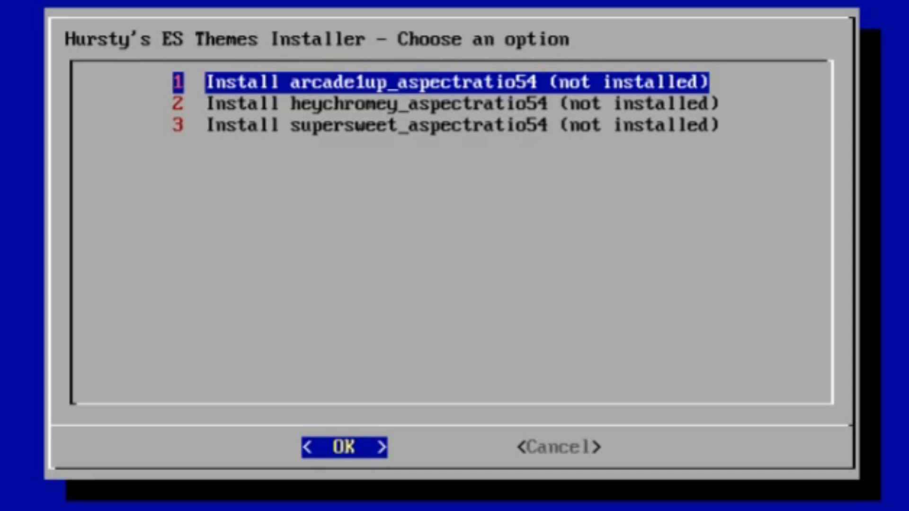
pyautogui.press('Down')
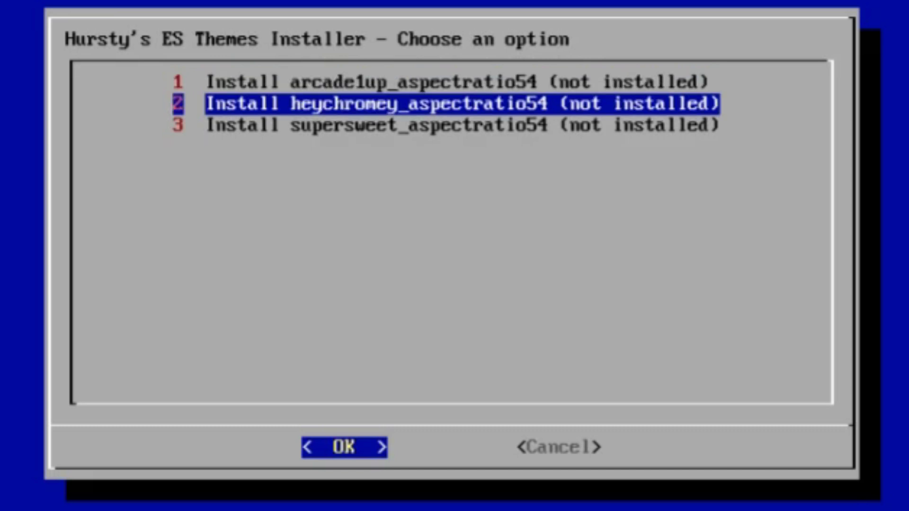
pyautogui.press('Down')
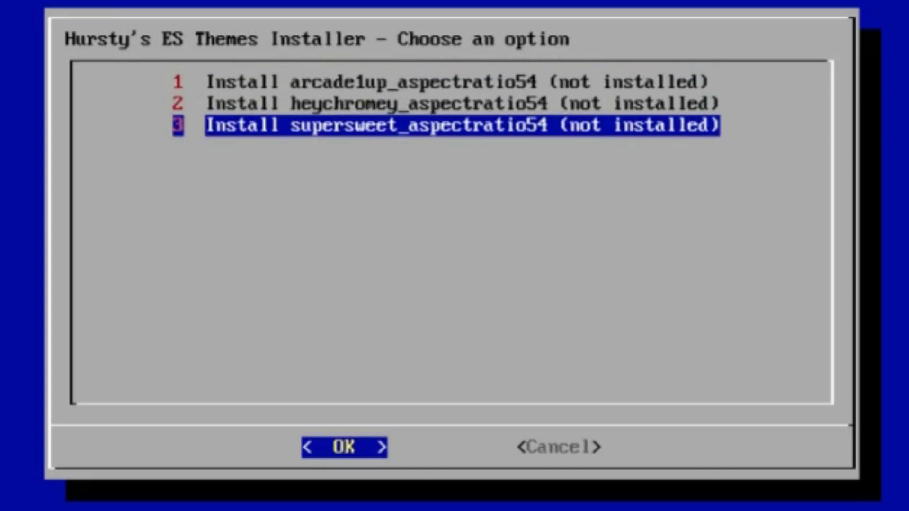
pyautogui.press('Tab')
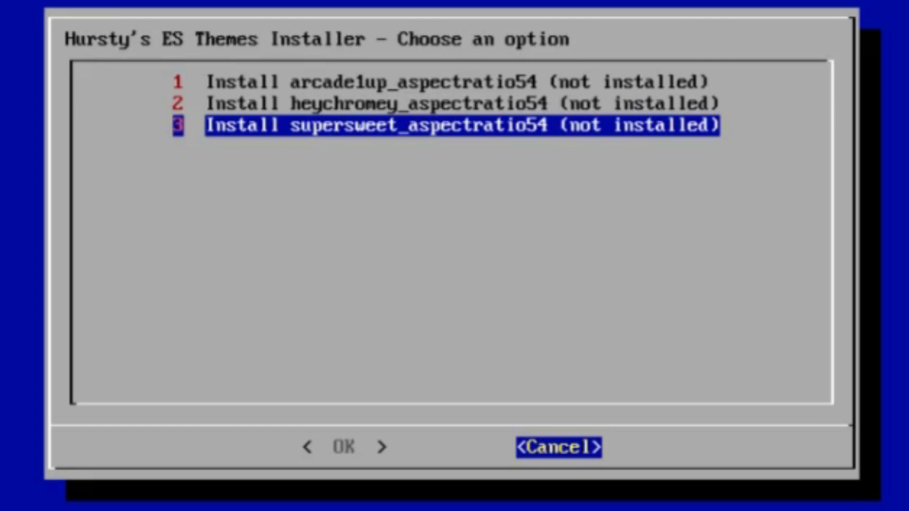
pyautogui.press('Return')
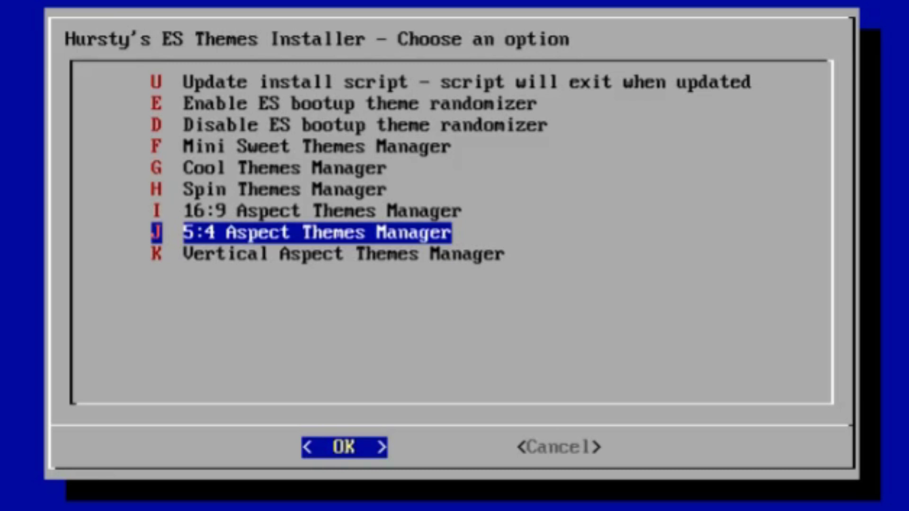
# Open the Vertical Aspect Themes Manager, look at vertical_arcade and vertical_limit_verticaltheme, and return to the manager list
pyautogui.press('Down')
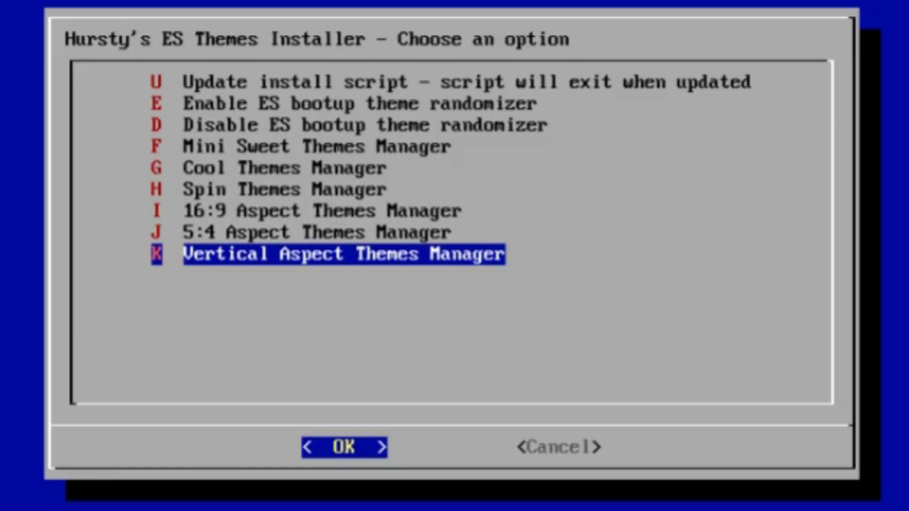
pyautogui.press('Return')
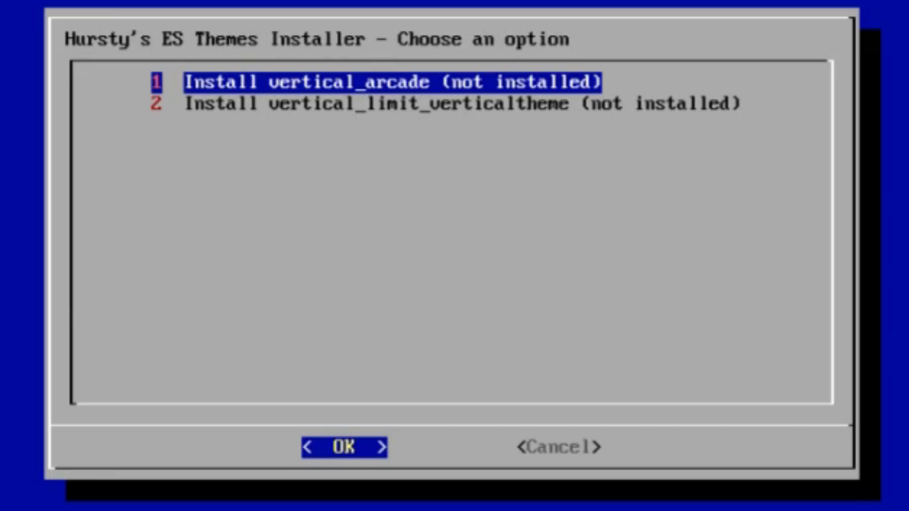
pyautogui.press('Down')
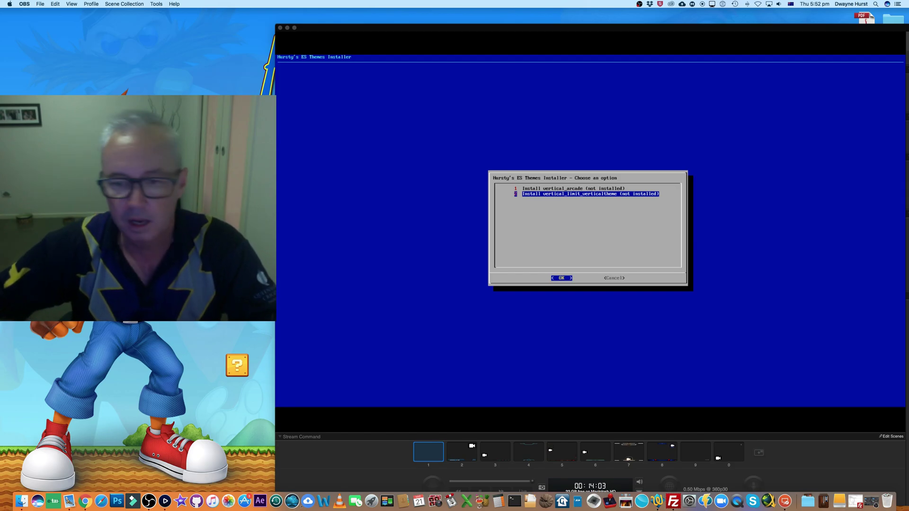
pyautogui.press('Tab')
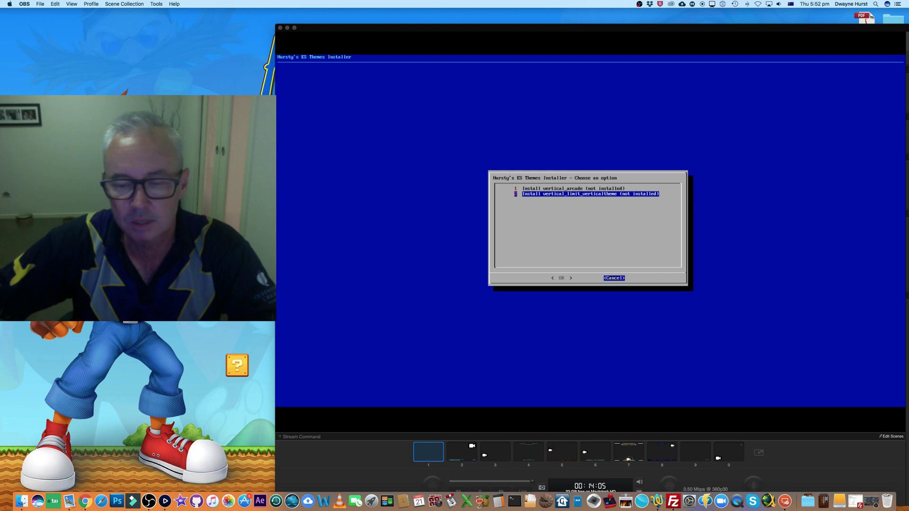
pyautogui.press('Return')
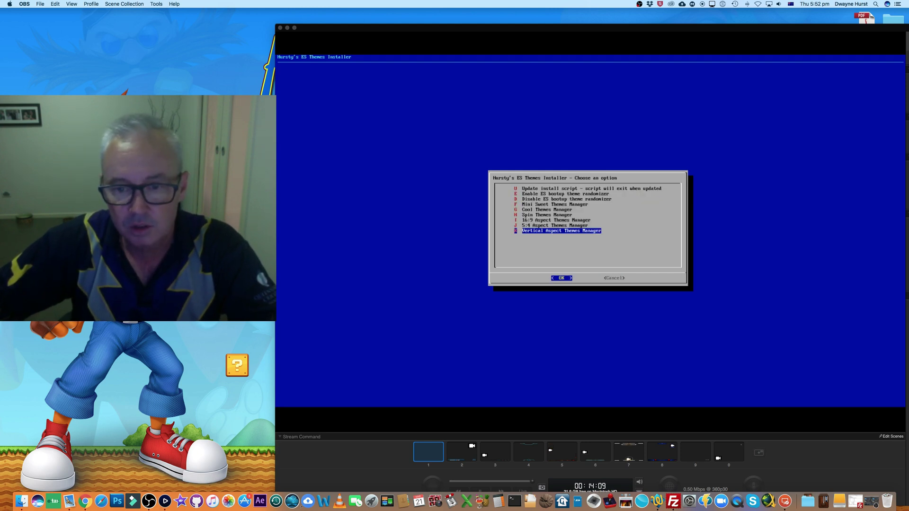
# Go over the manager entries from Vertical Aspect up to the disable randomizer option and back down to 5:4 Aspect
pyautogui.press('Up')
pyautogui.press('Up')
pyautogui.press('Up')
pyautogui.press('Up')
pyautogui.press('Up')
pyautogui.press('Up')
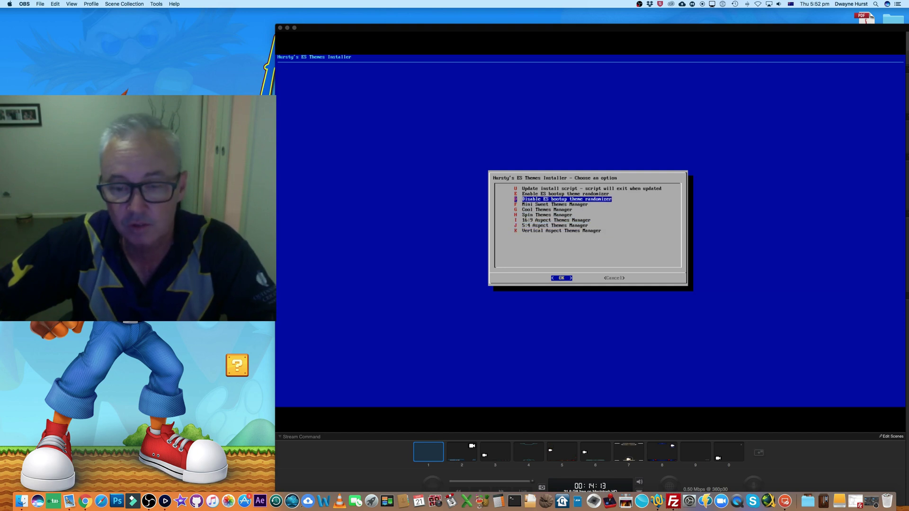
pyautogui.press('Down')
pyautogui.press('Down')
pyautogui.press('Down')
pyautogui.press('Down')
pyautogui.press('Down')
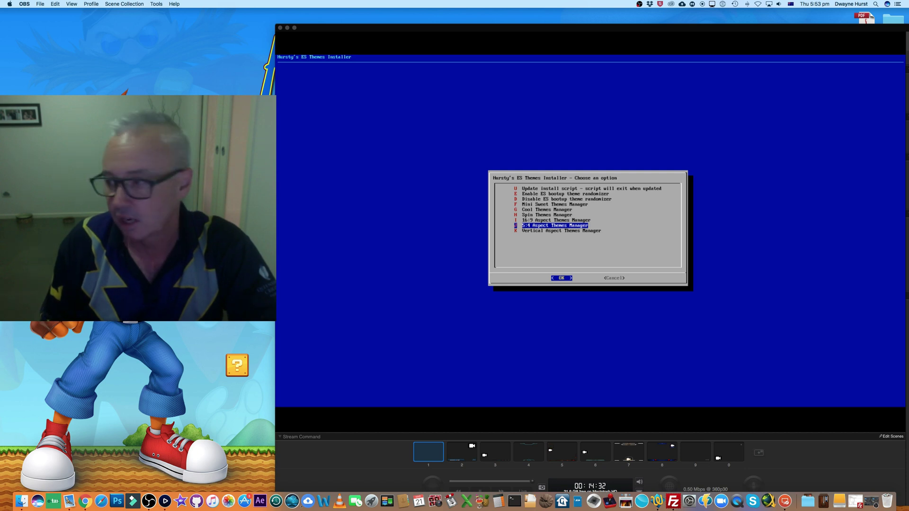
# Exit the themes installer and return to the EmulationStation system carousel
pyautogui.press('Tab')
pyautogui.press('Return')
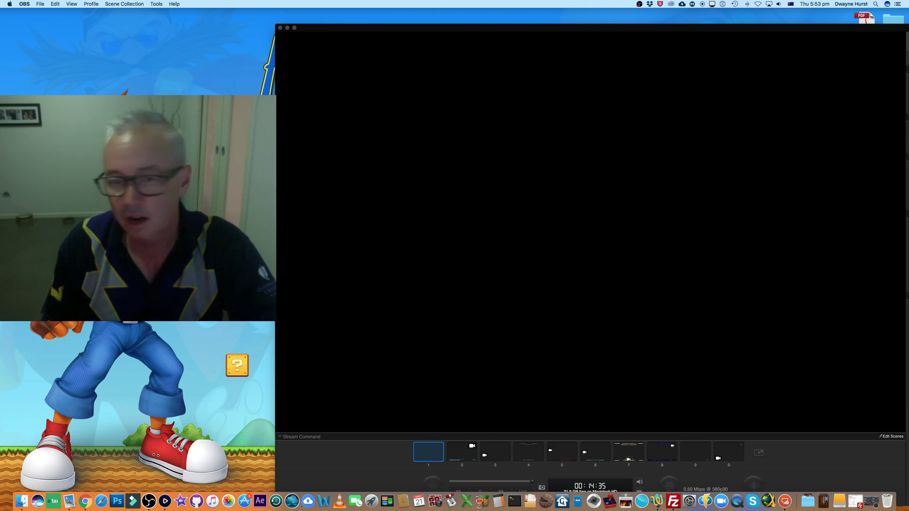
pyautogui.press('Escape')
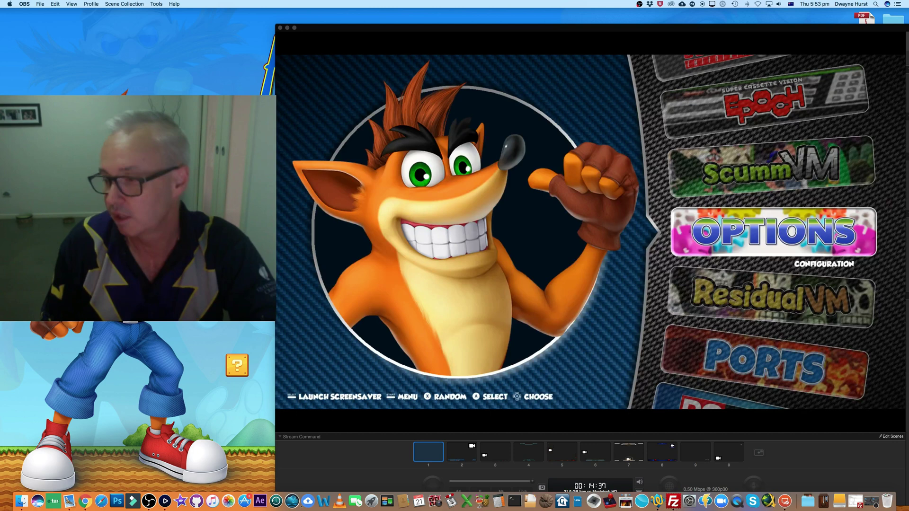
# Move up through the system carousel from Options past All Games to the Arcade Classics system
pyautogui.press('Up')
pyautogui.press('Up')
pyautogui.press('Up')
pyautogui.press('Up')
pyautogui.press('Up')
pyautogui.press('Up')
pyautogui.press('Up')
pyautogui.press('Up')
pyautogui.press('Up')
pyautogui.press('Up')
pyautogui.press('Up')
pyautogui.press('Up')
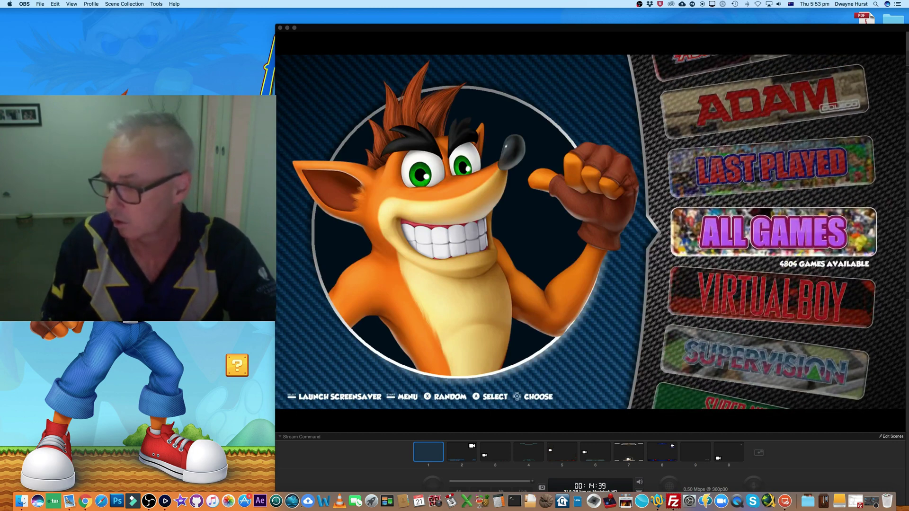
# Set the theme set to DONKEYKONGSPIN in the UI settings and return to the system carousel
pyautogui.press('Return')
pyautogui.press('Down')
pyautogui.press('Down')
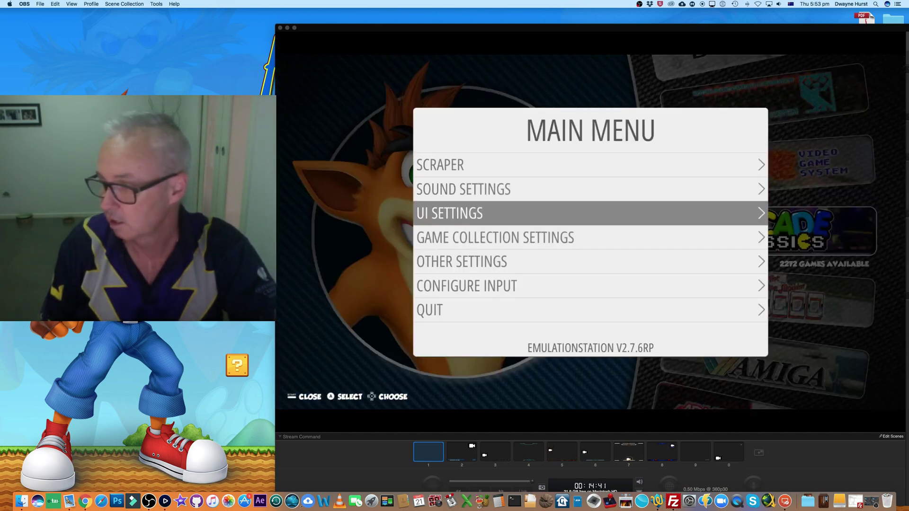
pyautogui.press('Return')
pyautogui.press('Down')
pyautogui.press('Down')
pyautogui.press('Down')
pyautogui.press('Down')
pyautogui.press('Down')
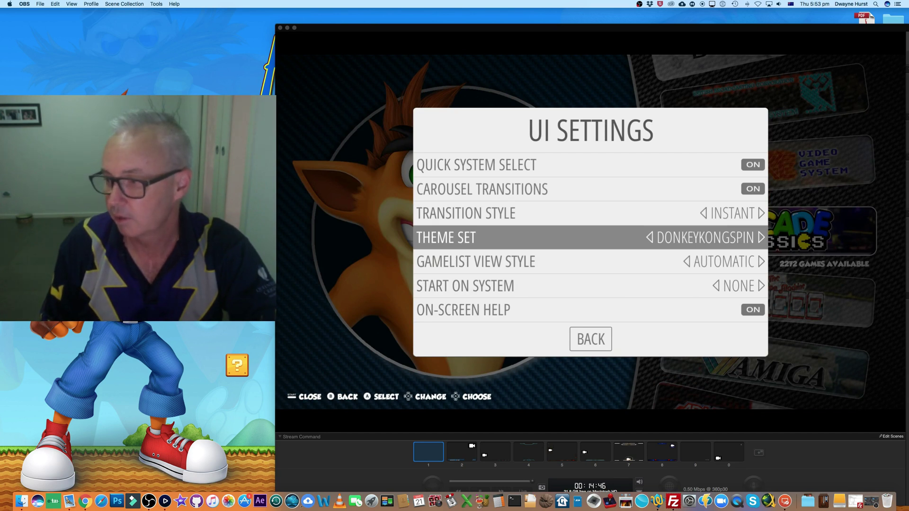
pyautogui.press('Escape')
pyautogui.press('Escape')
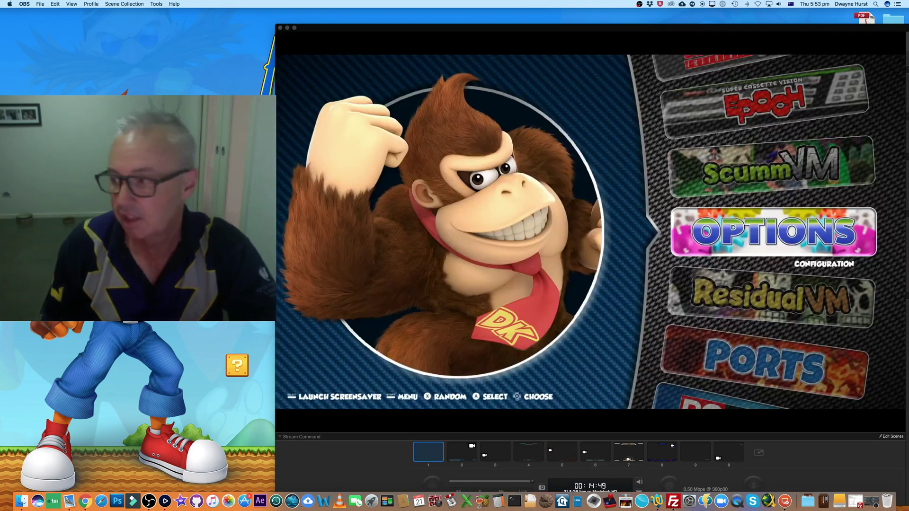
# Look over the Donkey Kong theme's system carousel between Options and the All Games area, ending on Super Nintendo
pyautogui.press('Up')
pyautogui.press('Up')
pyautogui.press('Up')
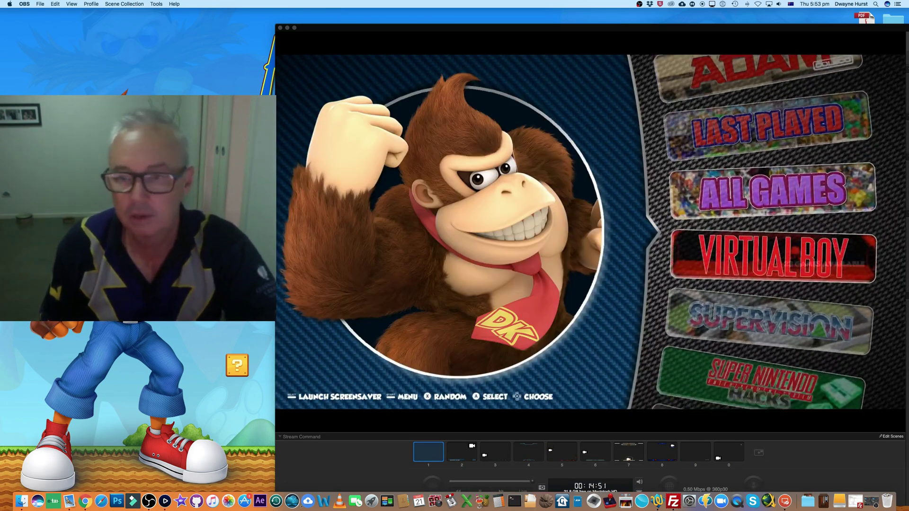
pyautogui.press('Down')
pyautogui.press('Down')
pyautogui.press('Down')
pyautogui.press('Down')
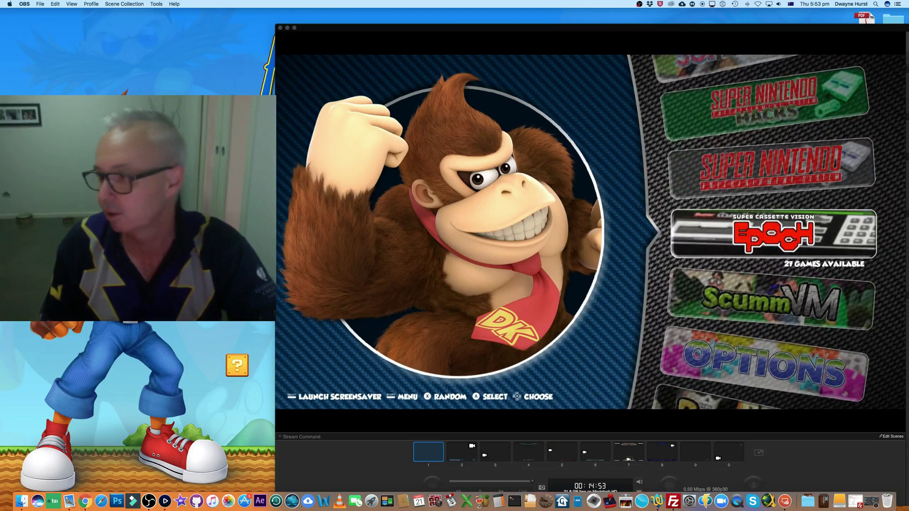
pyautogui.press('Up')
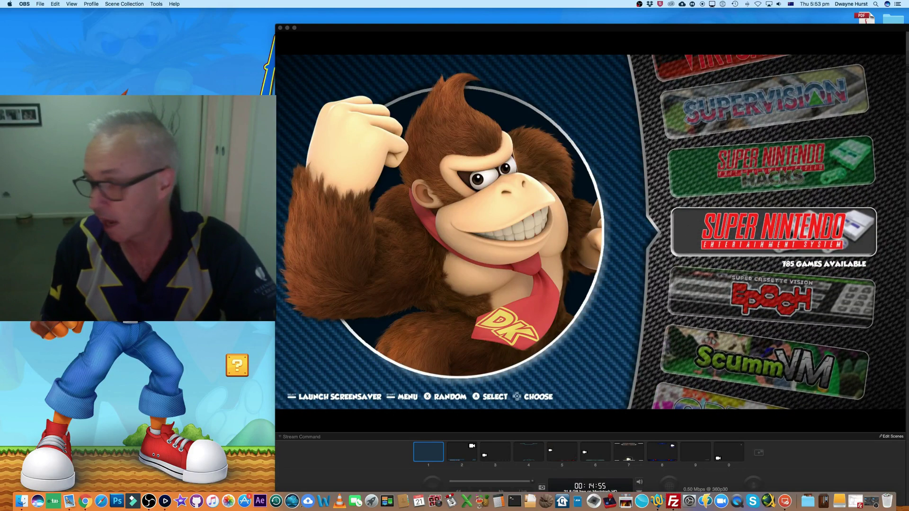
pyautogui.press('Down')
pyautogui.press('Down')
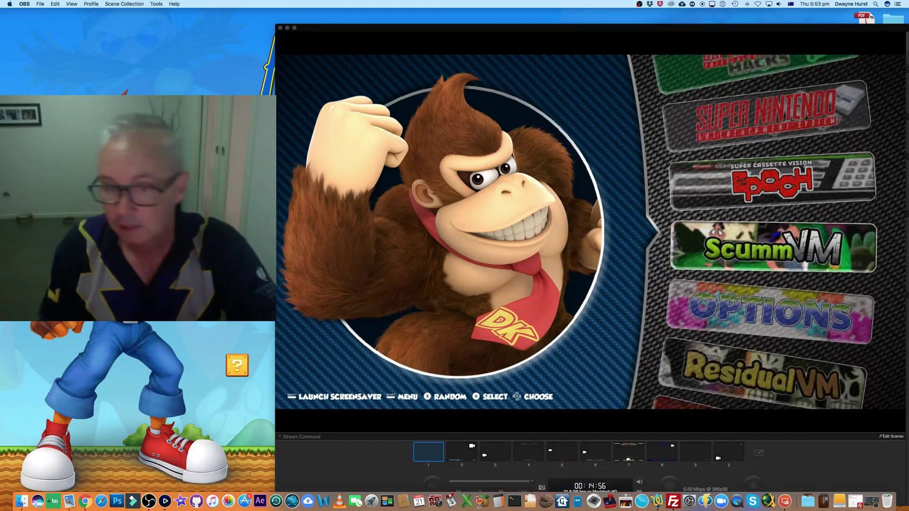
pyautogui.press('Up')
pyautogui.press('Up')
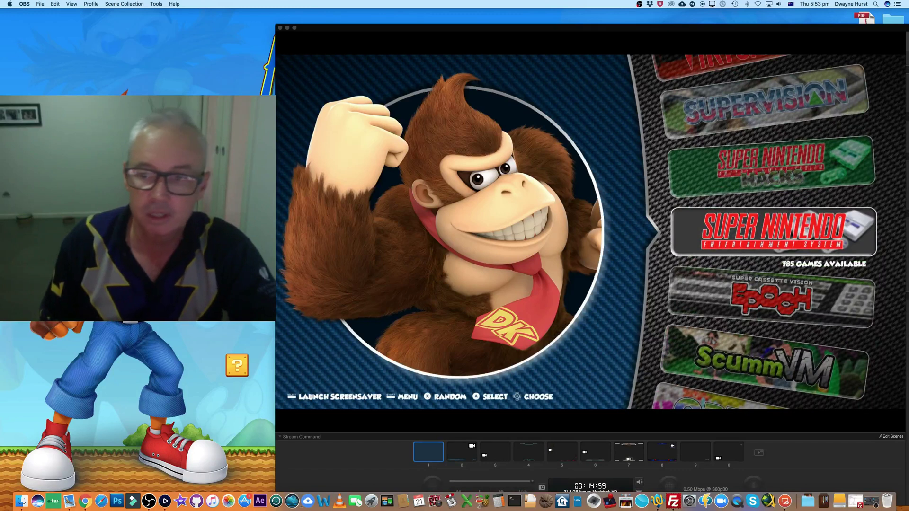